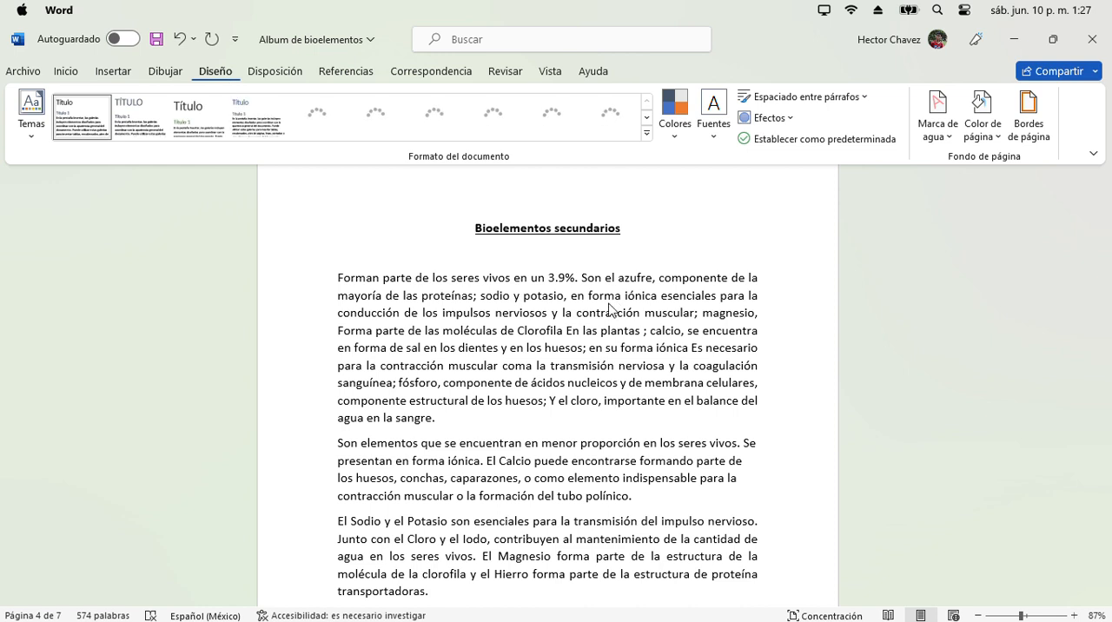
- Set up a custom picture watermark and browse for its image from a file
left_click(941, 118)
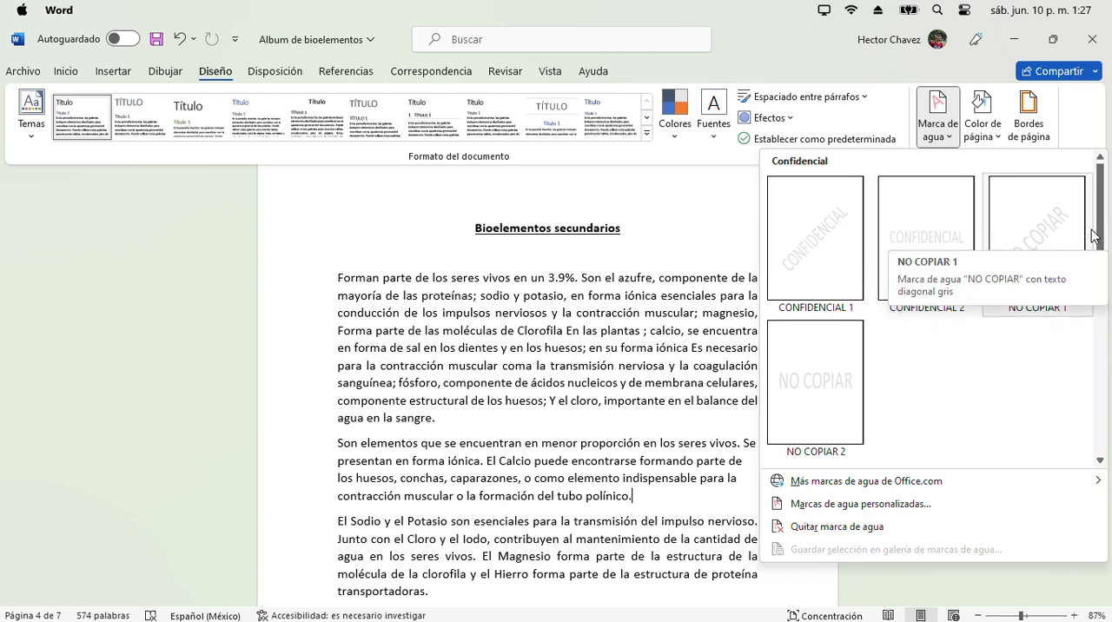
left_click_drag(1106, 235, 1095, 428)
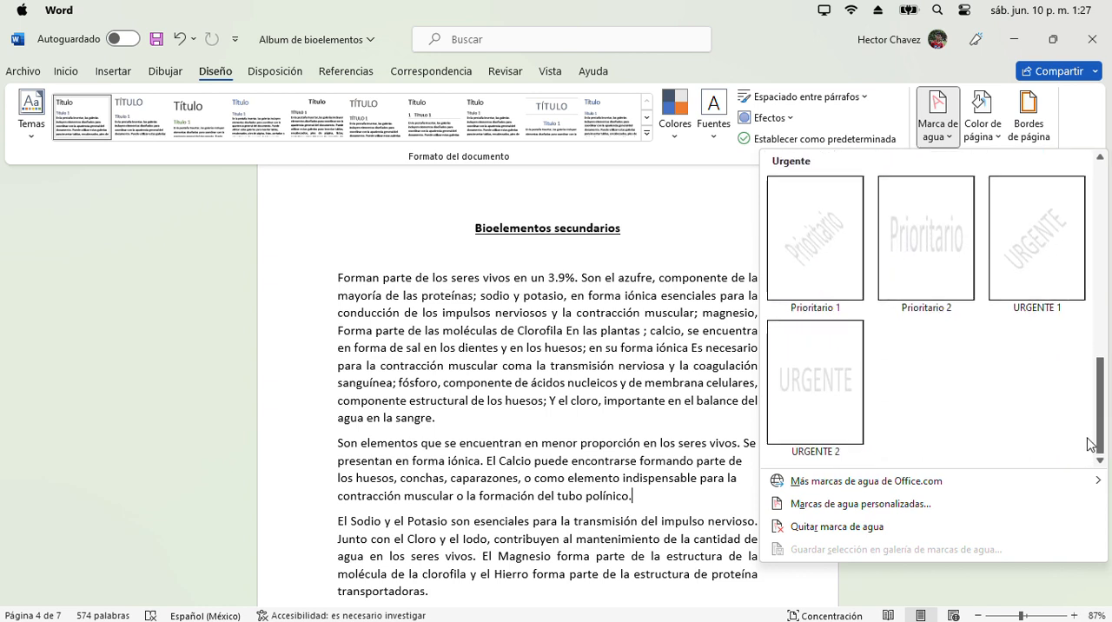
left_click(939, 507)
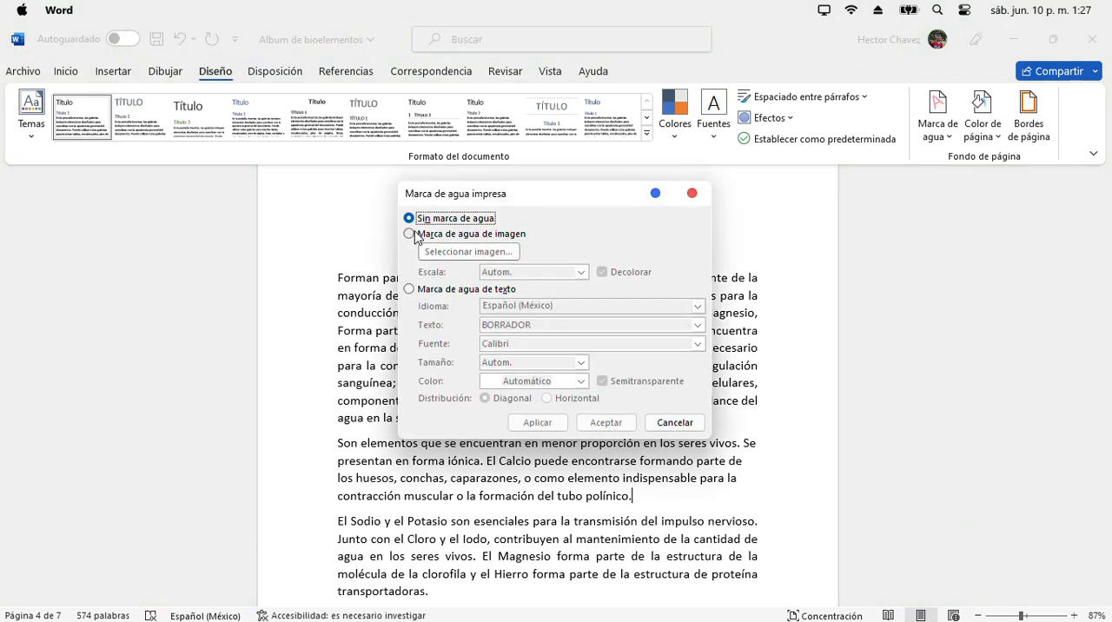
left_click(410, 235)
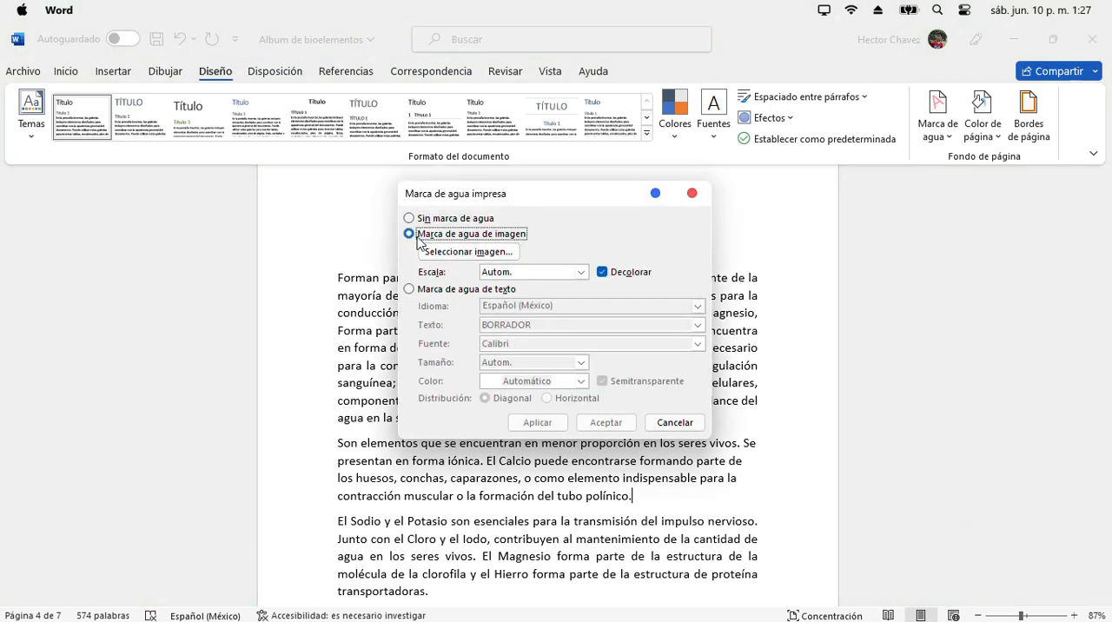
left_click(502, 254)
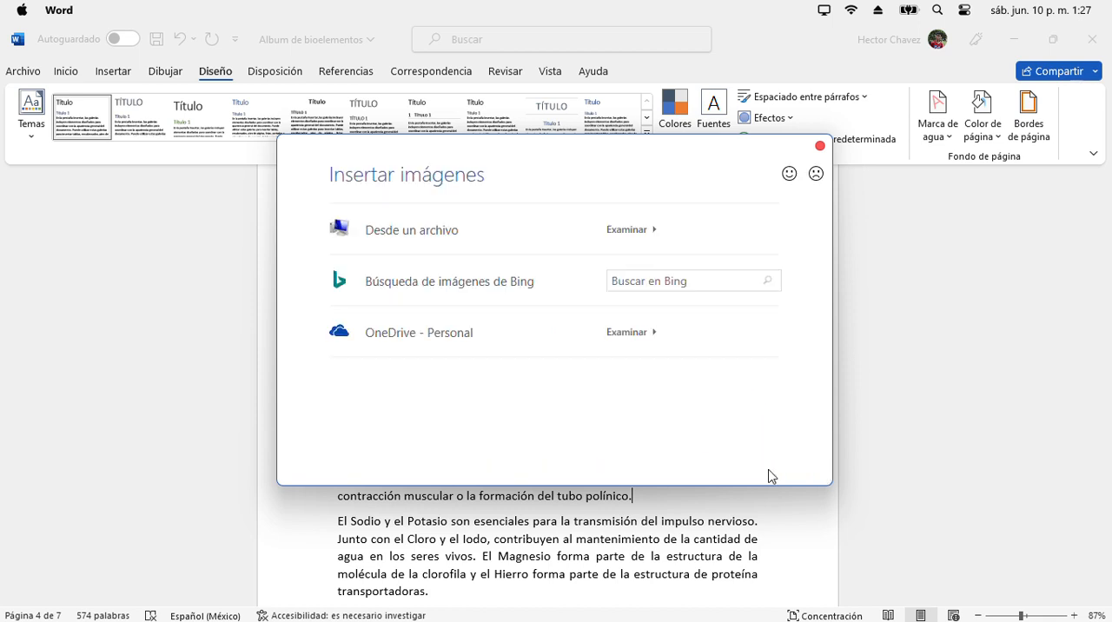
left_click(524, 240)
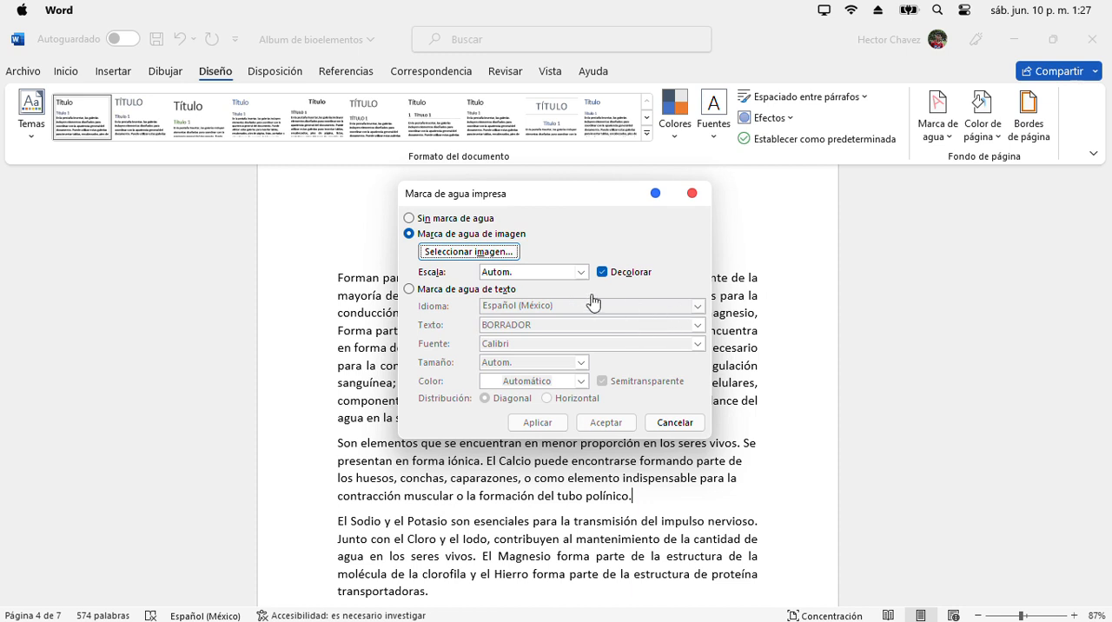
left_click(423, 289)
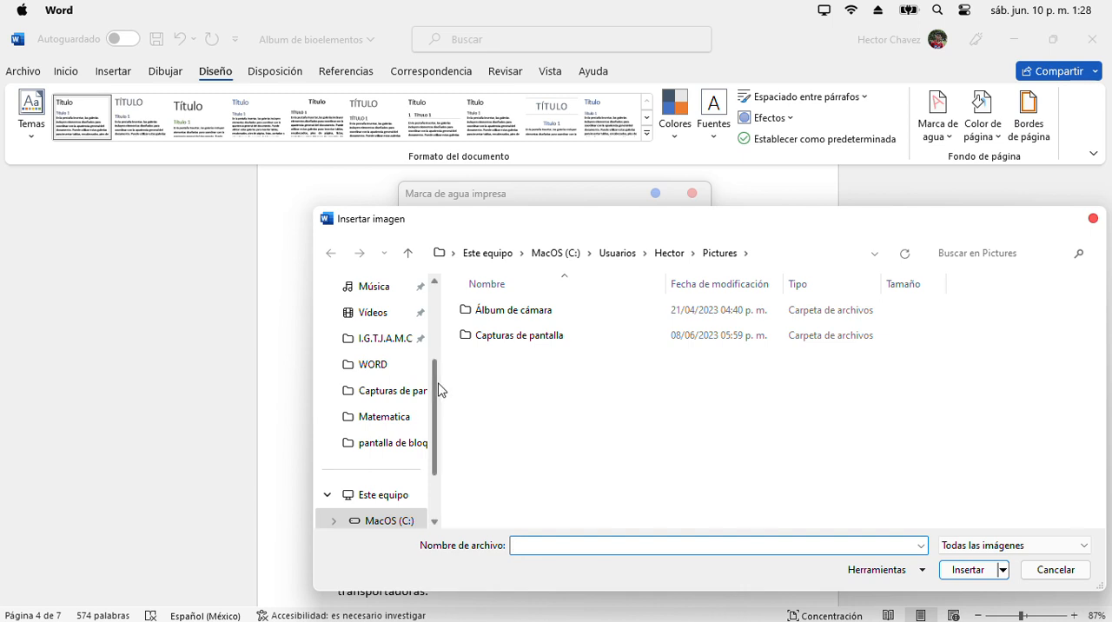
- Choose the Mi proyecto image from Descargas > HPZ GLOBAL HONDURAS and apply it as the document's watermark
scroll(439, 390, "up", 1)
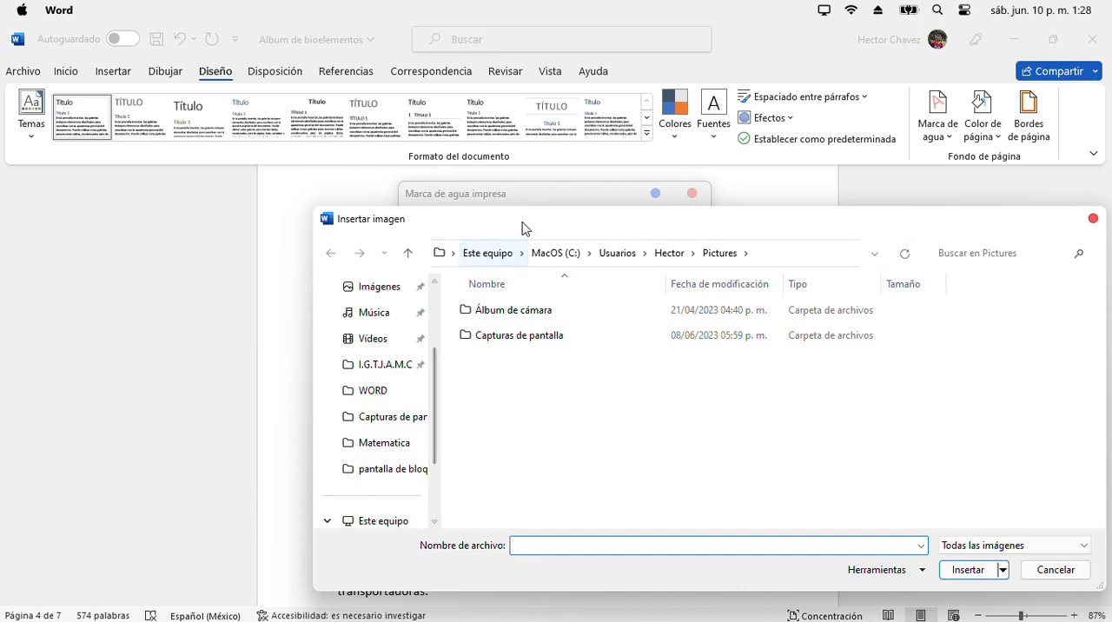
left_click_drag(521, 222, 388, 177)
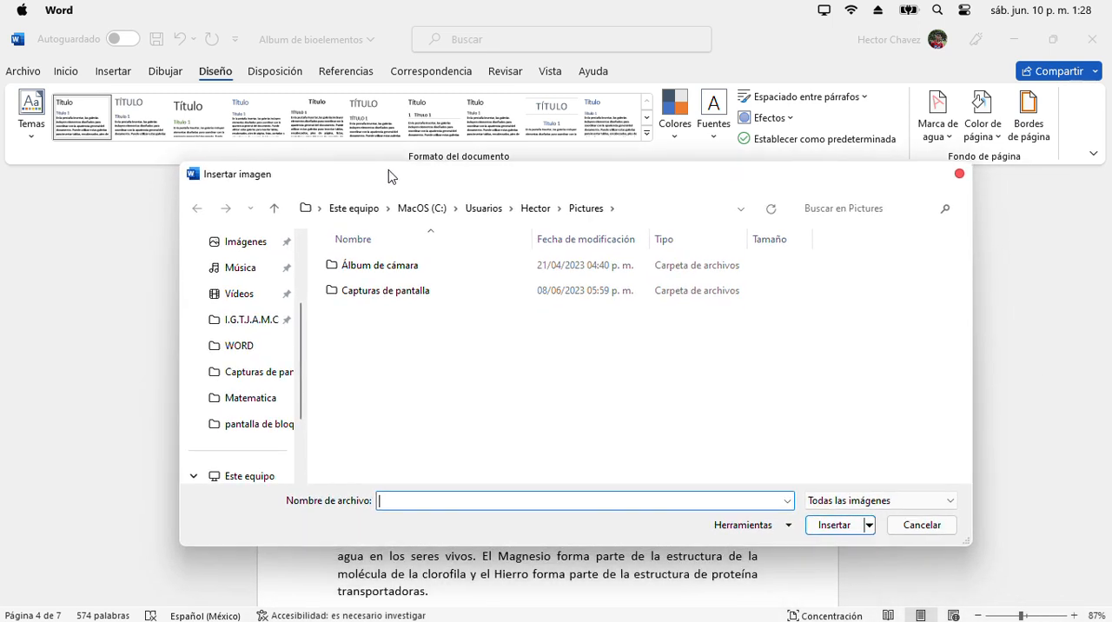
left_click_drag(298, 365, 301, 330)
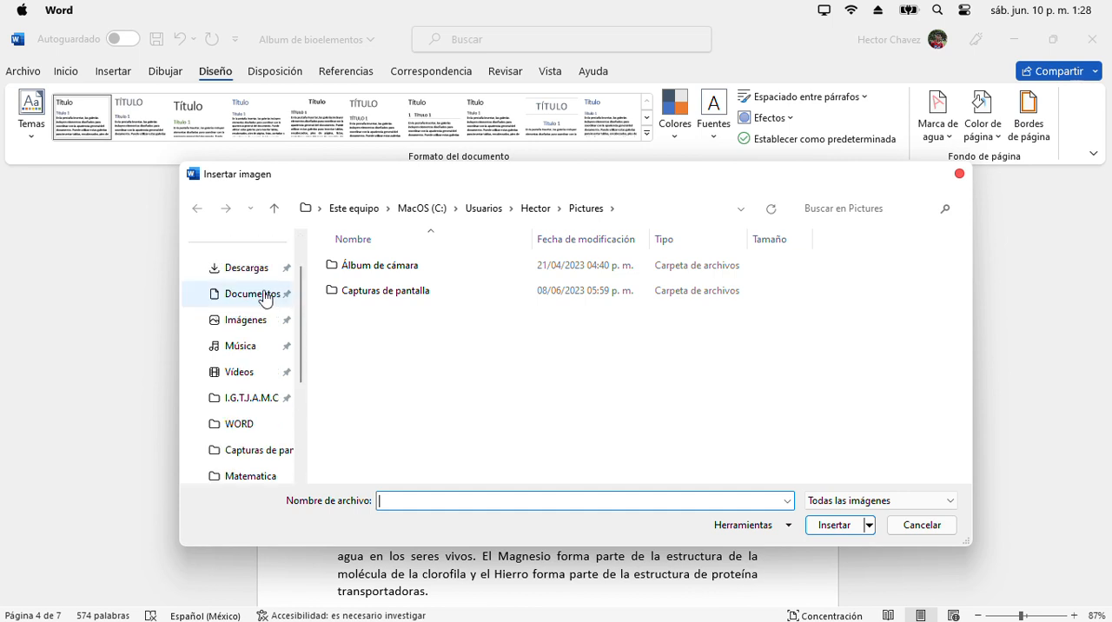
left_click(268, 297)
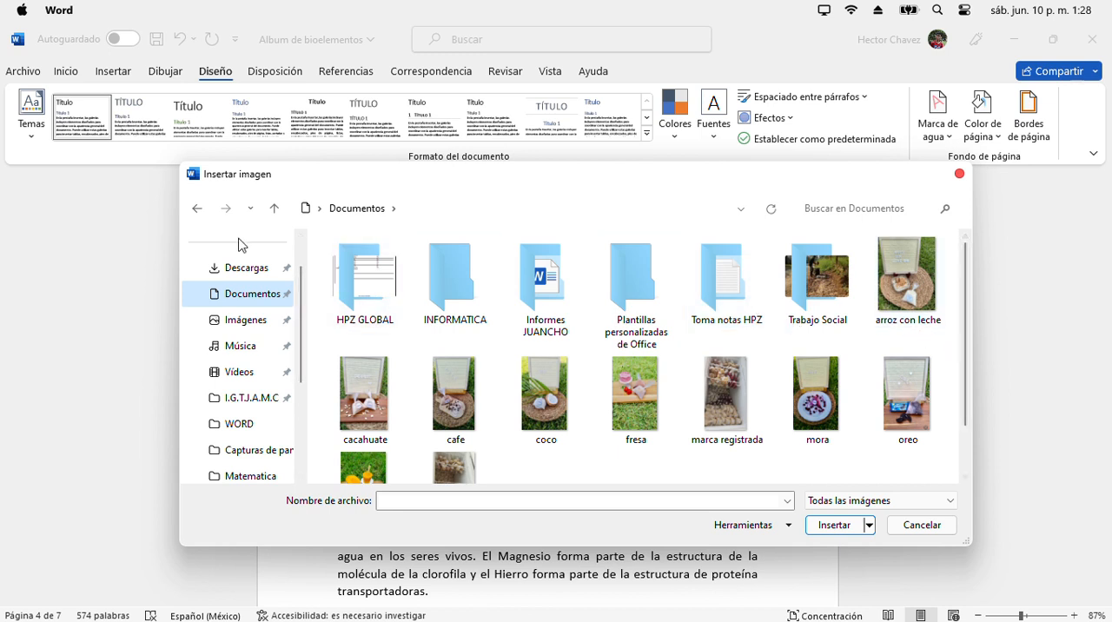
left_click(238, 267)
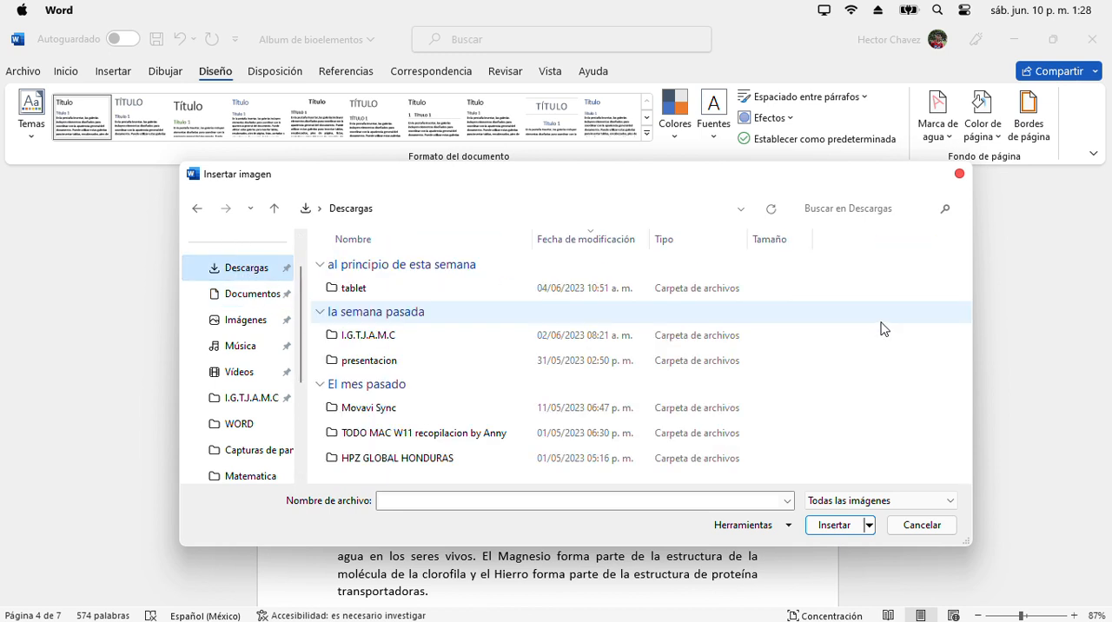
double_click(489, 457)
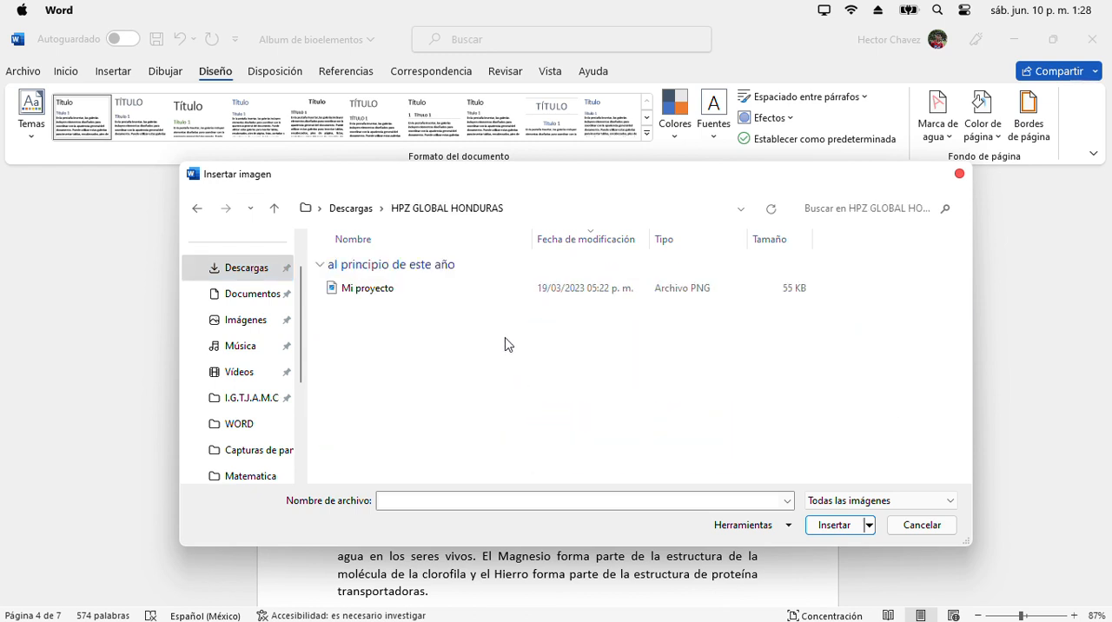
left_click(451, 291)
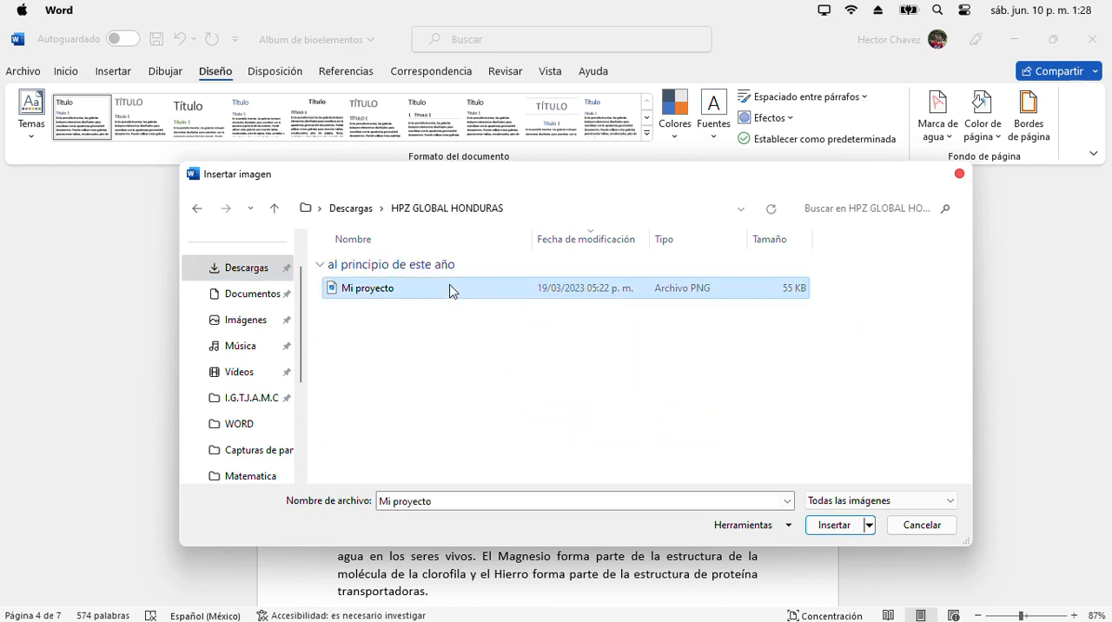
left_click(840, 525)
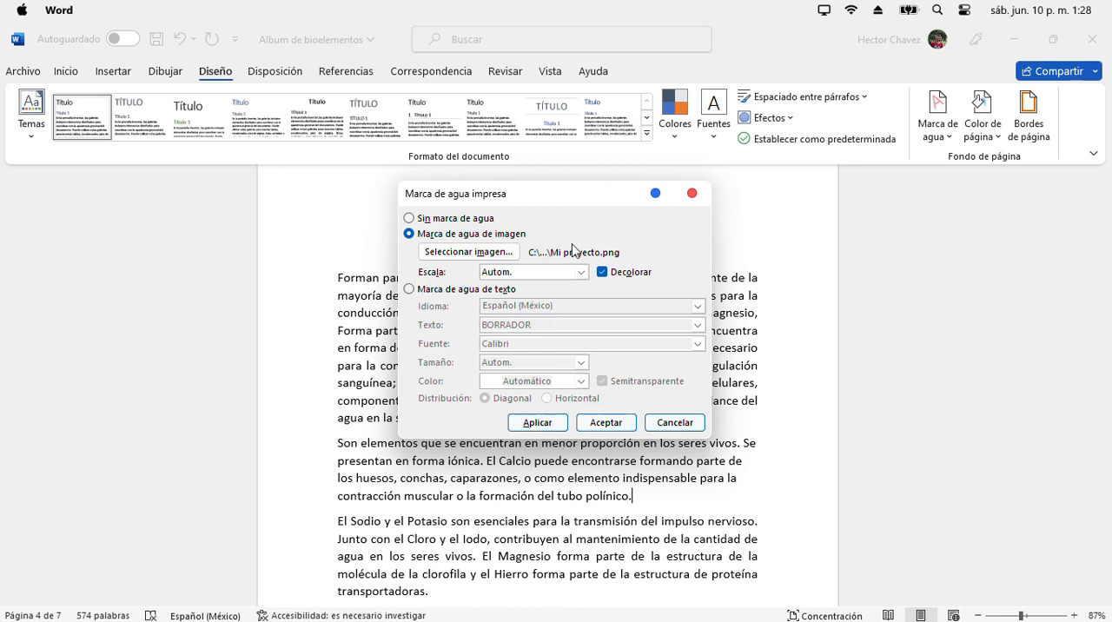
left_click(538, 424)
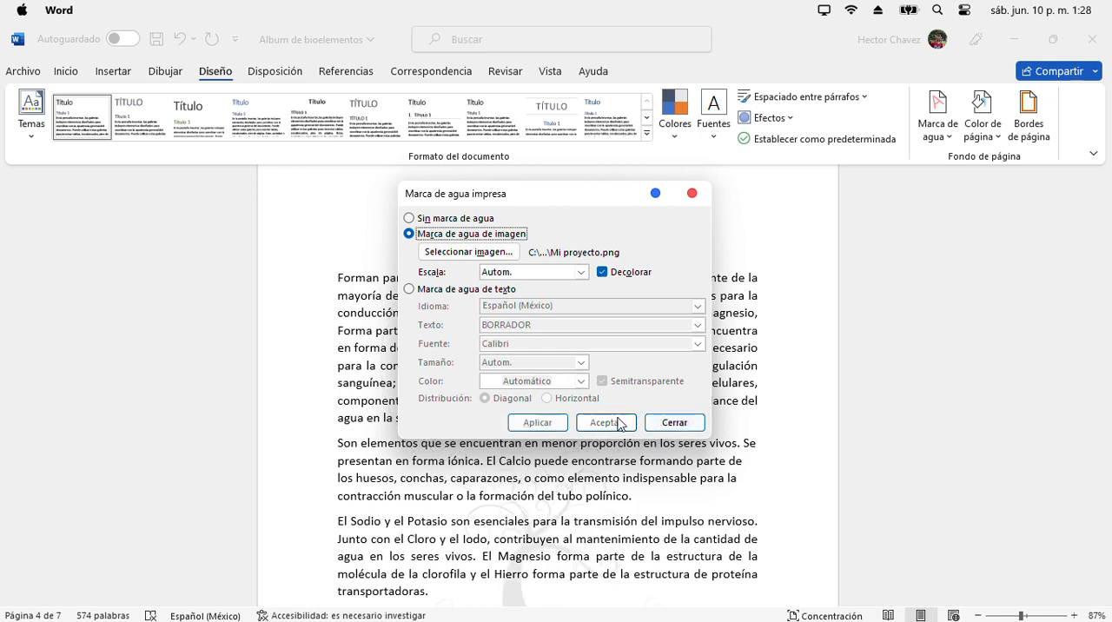
left_click(671, 423)
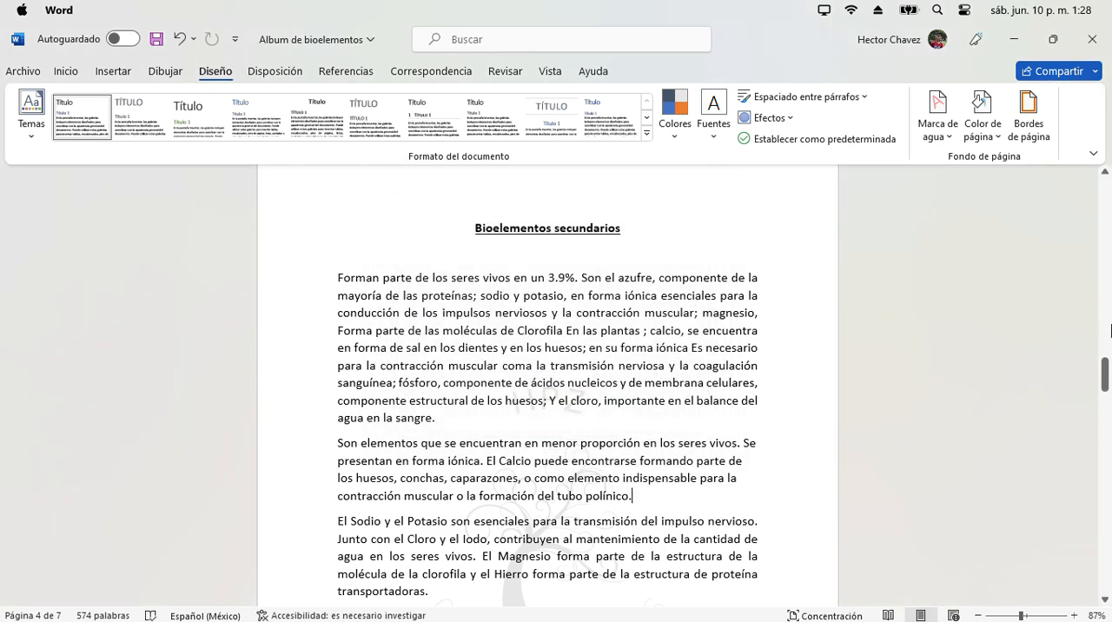
- Select the "Son elementos" paragraph under Bioelementos secundarios and choose the Cuadro border setting for the paragraph
left_click_drag(1107, 374, 1106, 386)
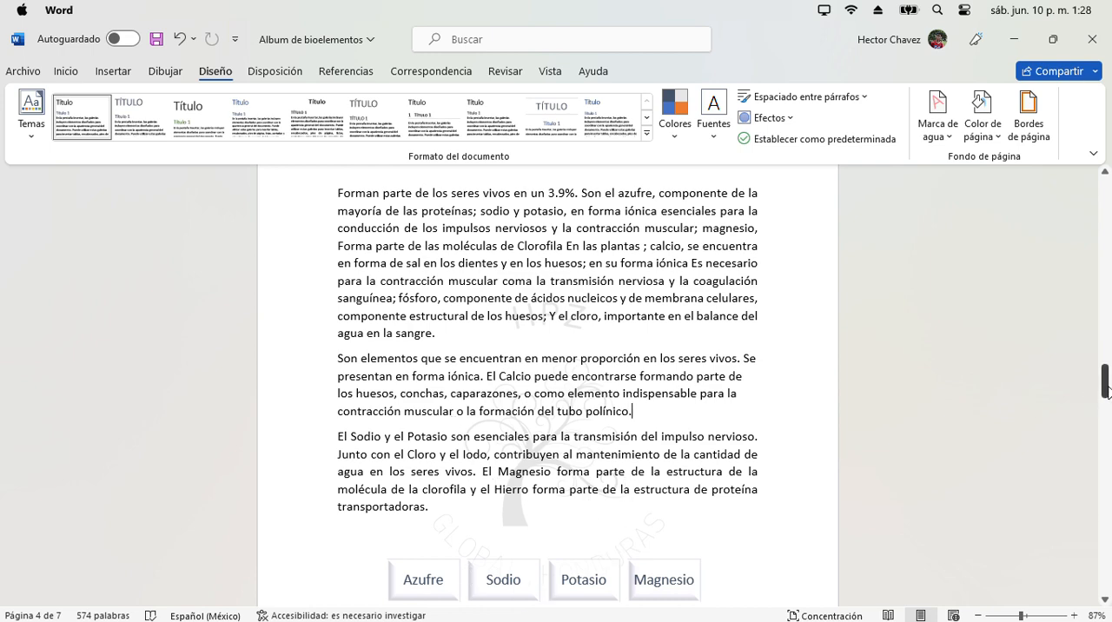
mouse_move(1107, 391)
left_mouse_down()
mouse_move(1107, 370)
mouse_move(1106, 389)
left_mouse_up()
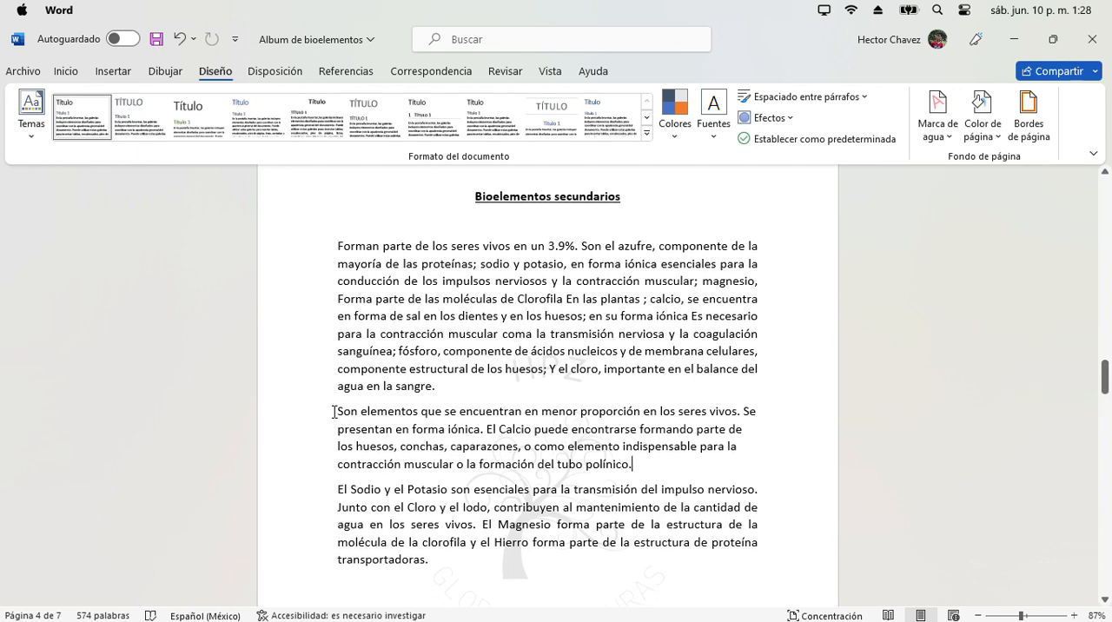
left_click_drag(335, 412, 682, 464)
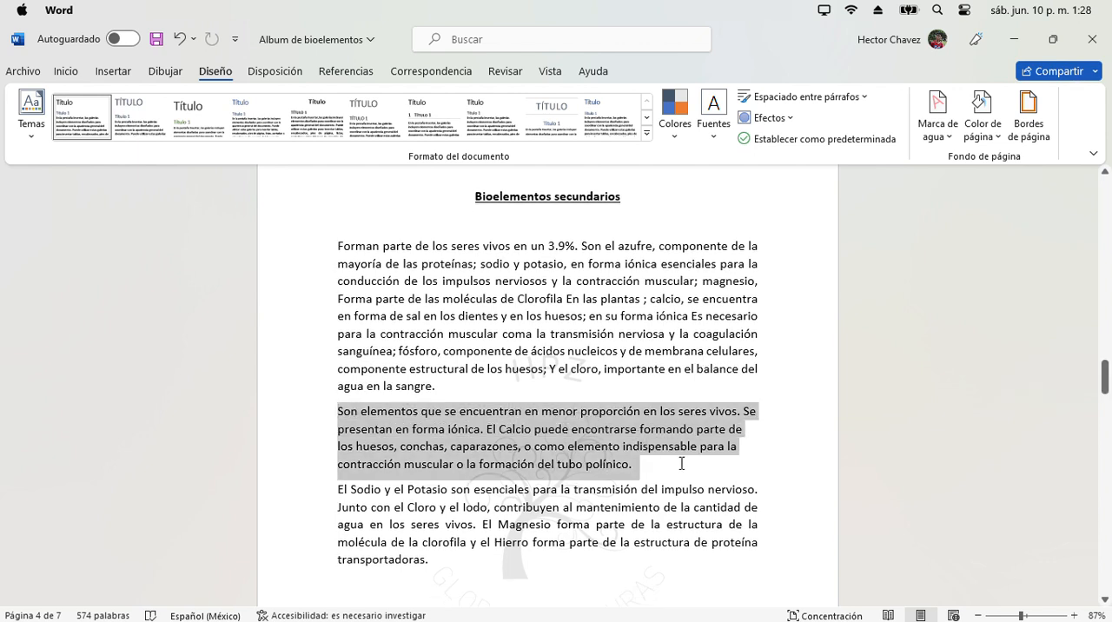
left_click(1028, 129)
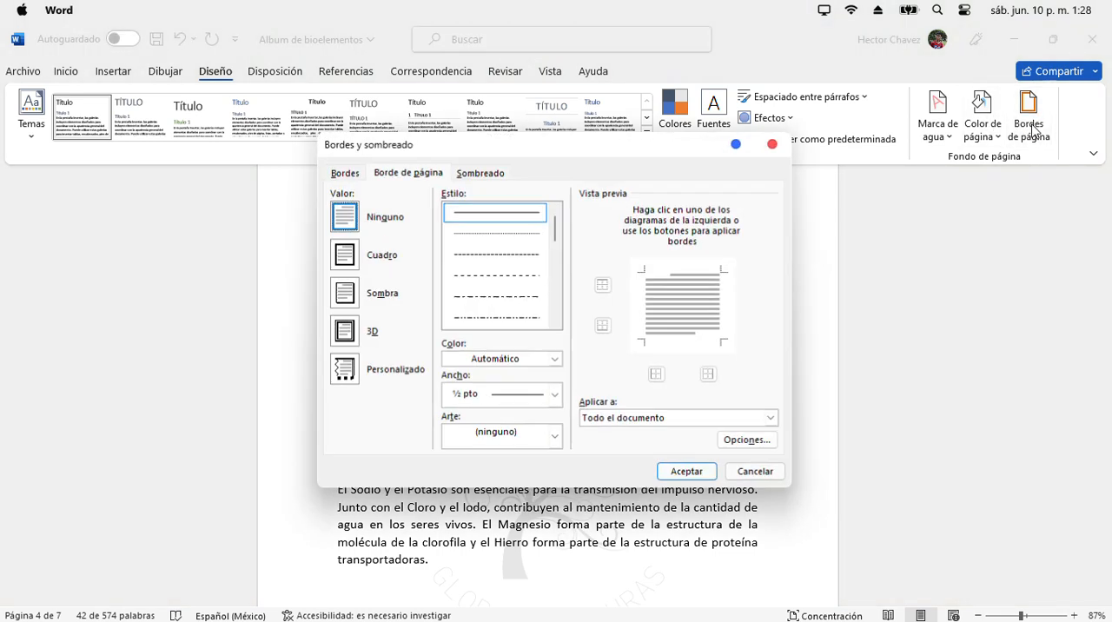
left_click(345, 178)
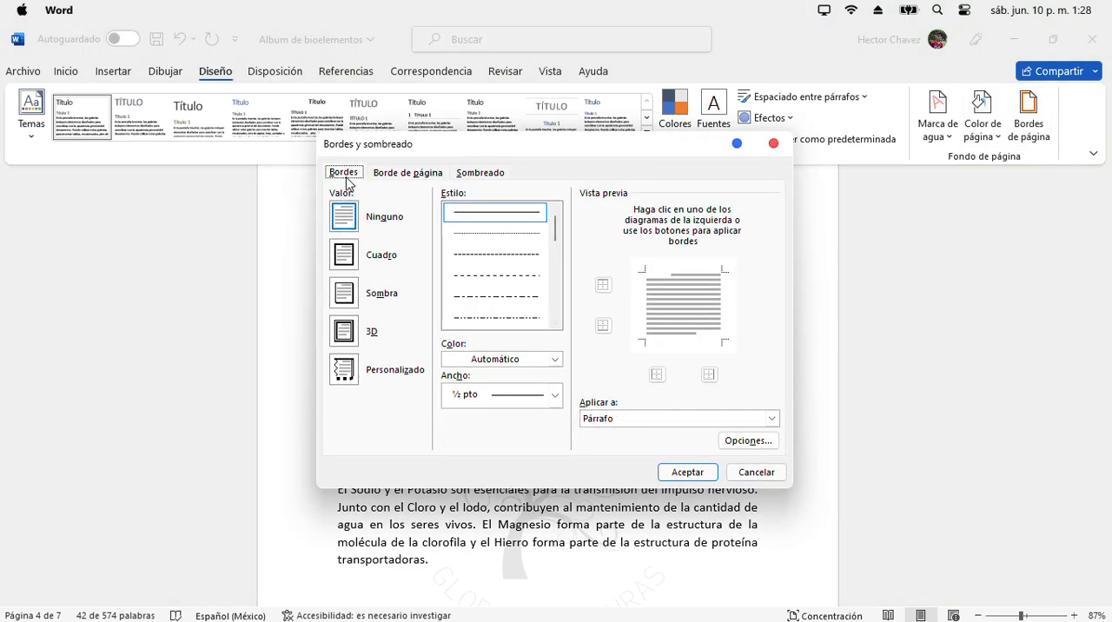
left_click(344, 267)
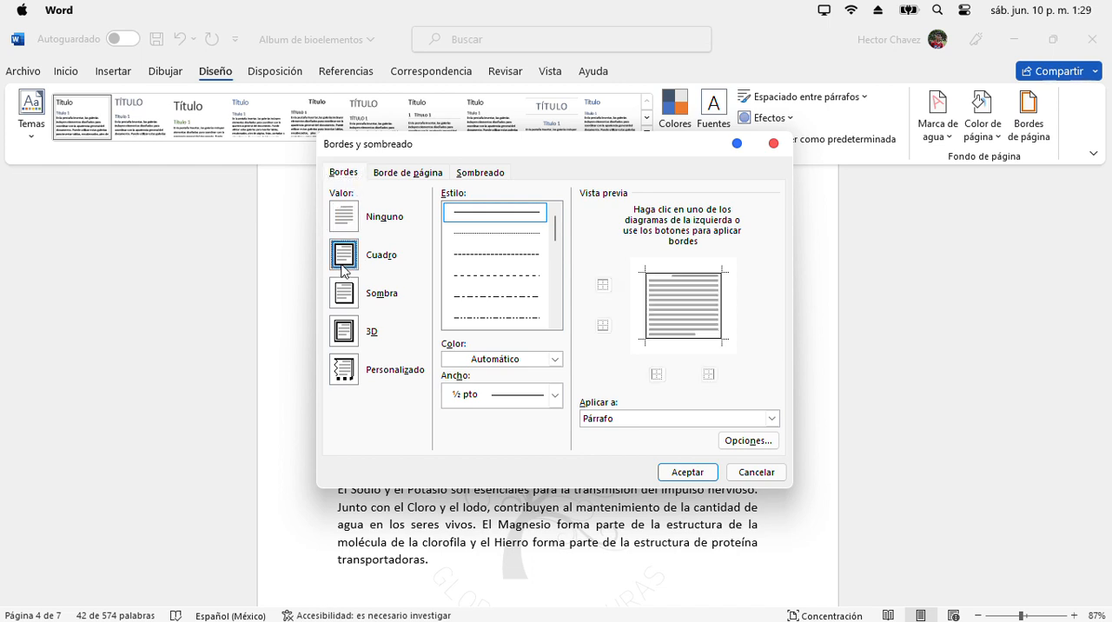
left_click(555, 395)
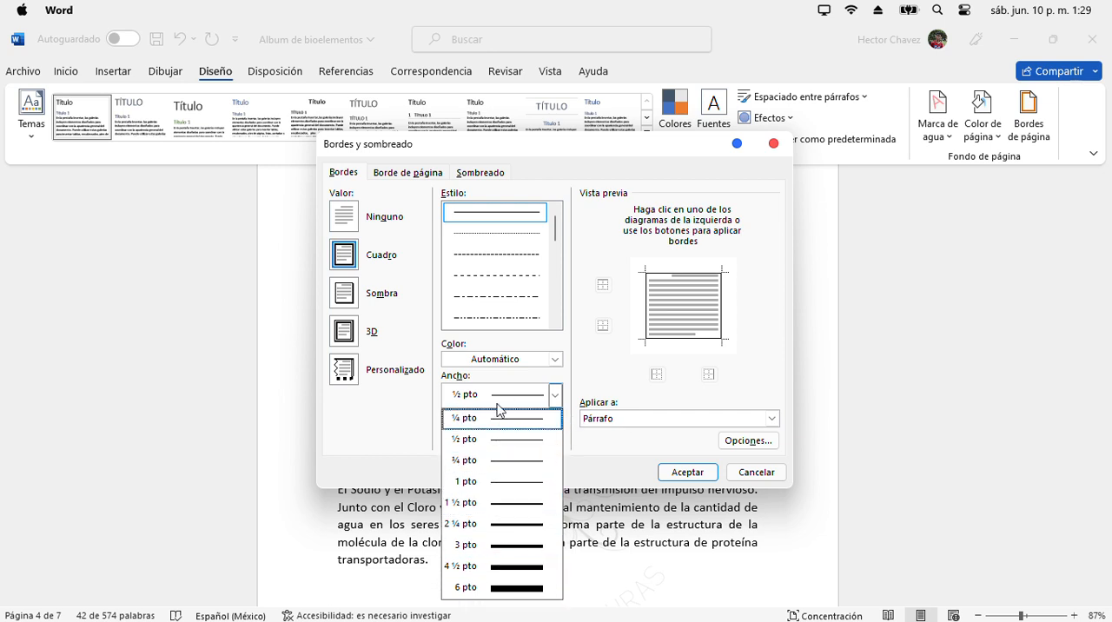
left_click(583, 370)
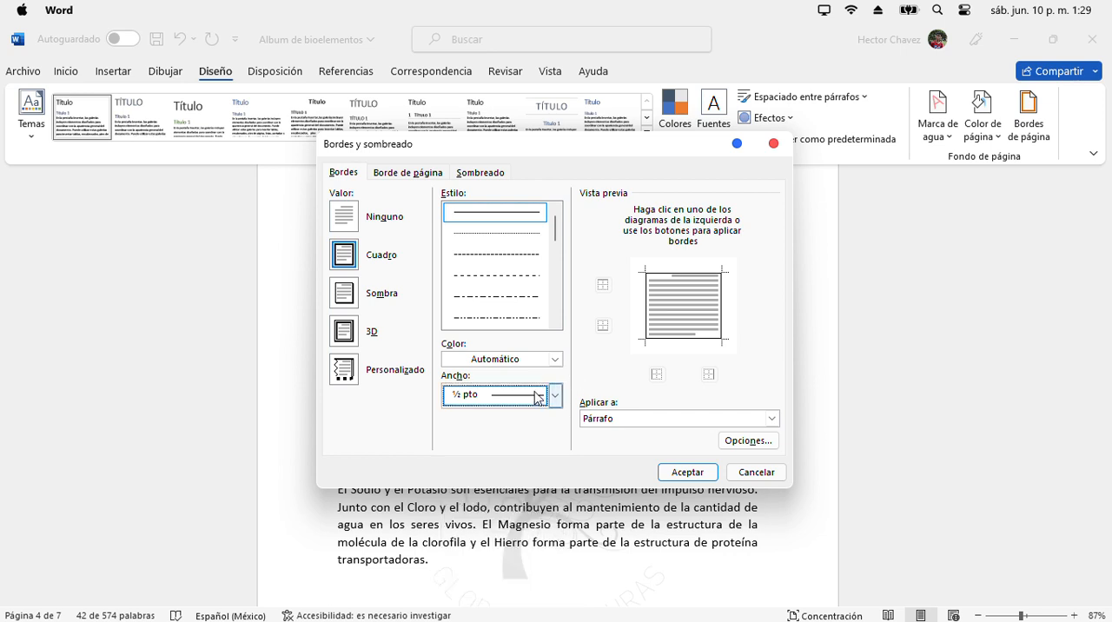
left_click(553, 397)
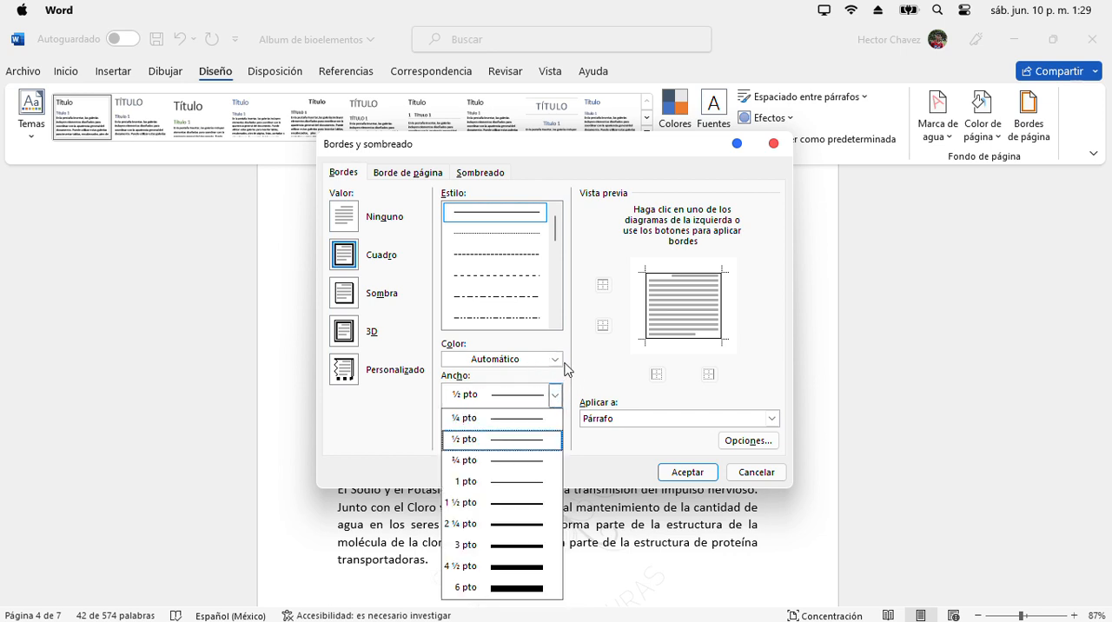
left_click(567, 369)
left_click(555, 360)
left_click(554, 363)
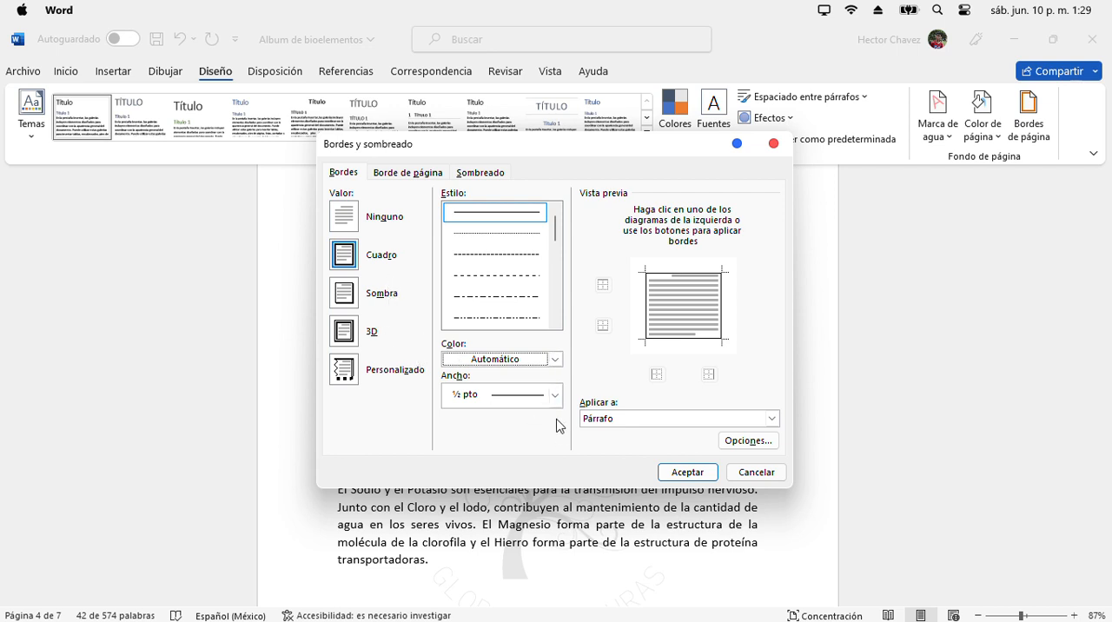
- Choose the Personalizado border setting with a thick-and-thin line style, 2 ¼ pto wide, and apply it to the paragraph
left_click(358, 368)
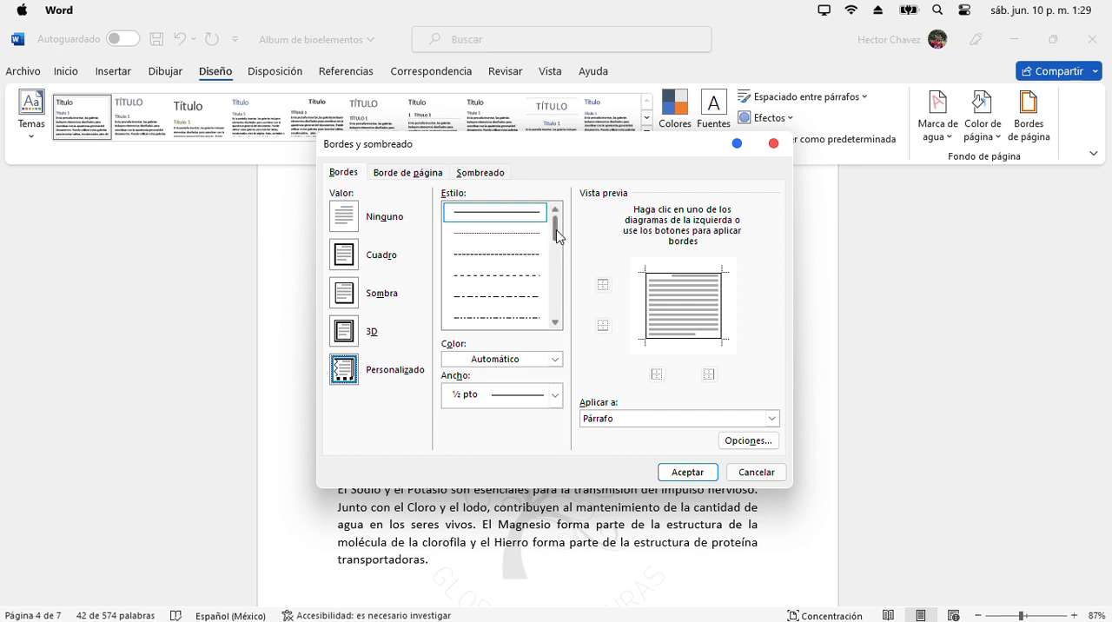
left_click_drag(559, 237, 556, 255)
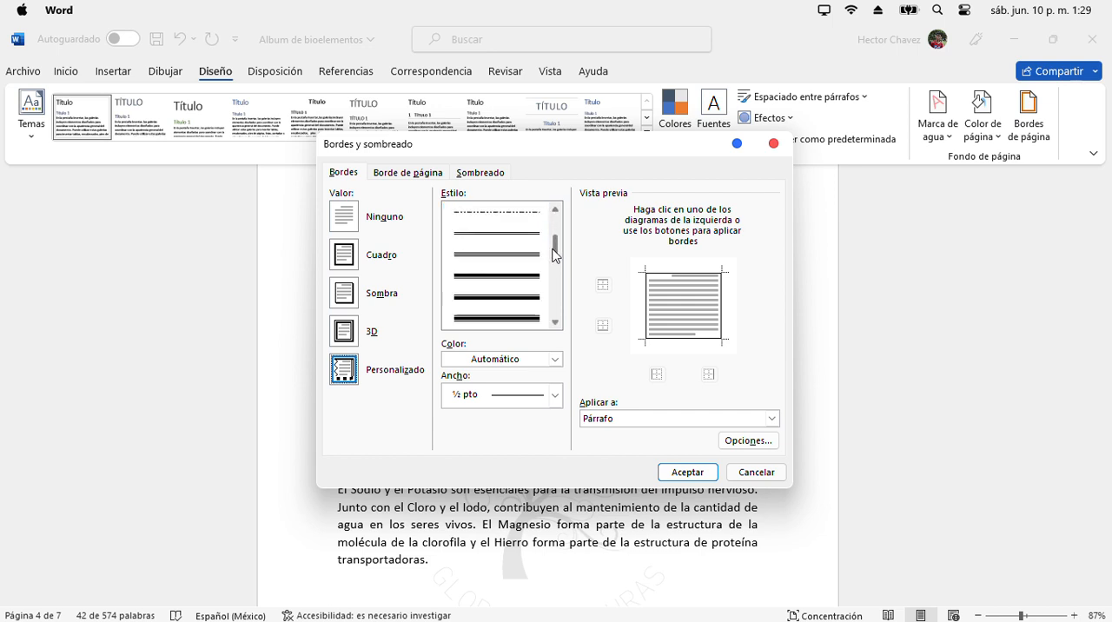
left_click(518, 302)
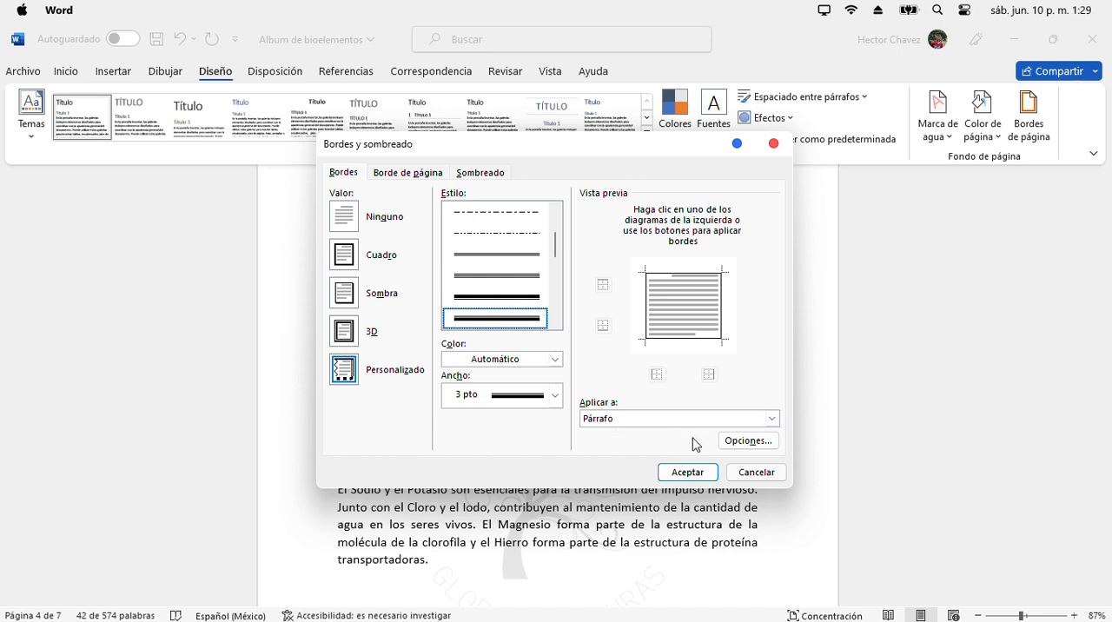
left_click(557, 396)
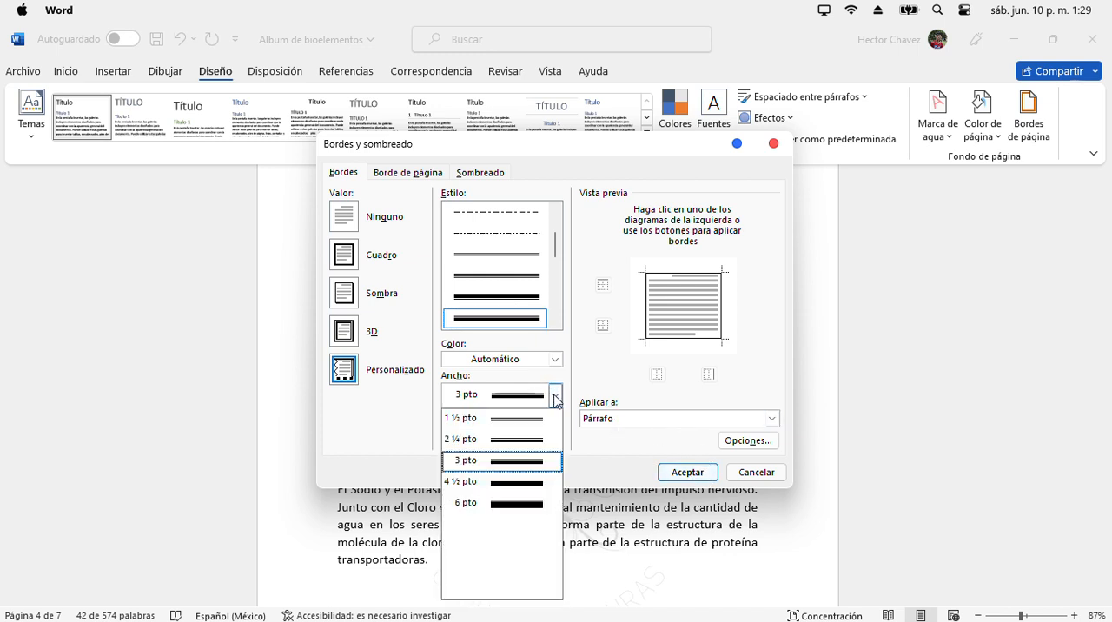
left_click(526, 439)
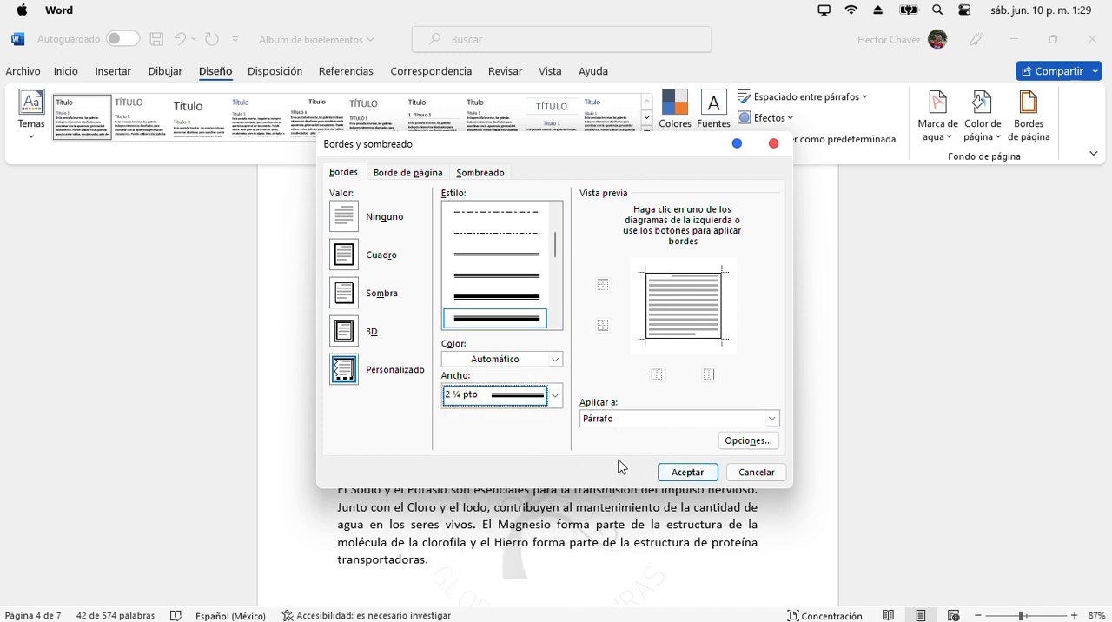
left_click(687, 472)
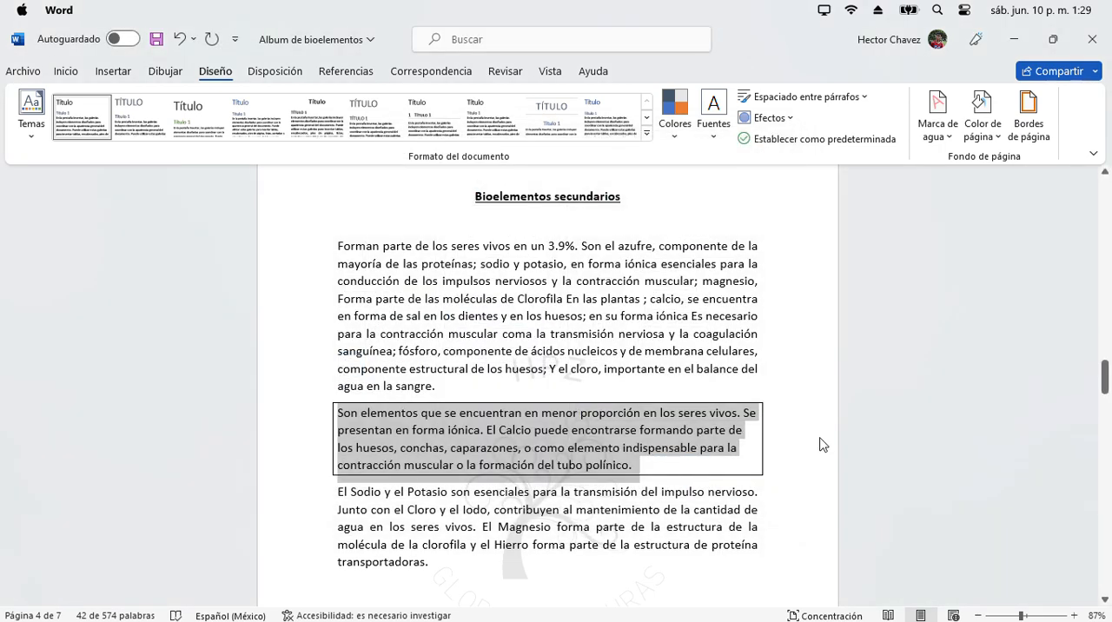
left_click(821, 445)
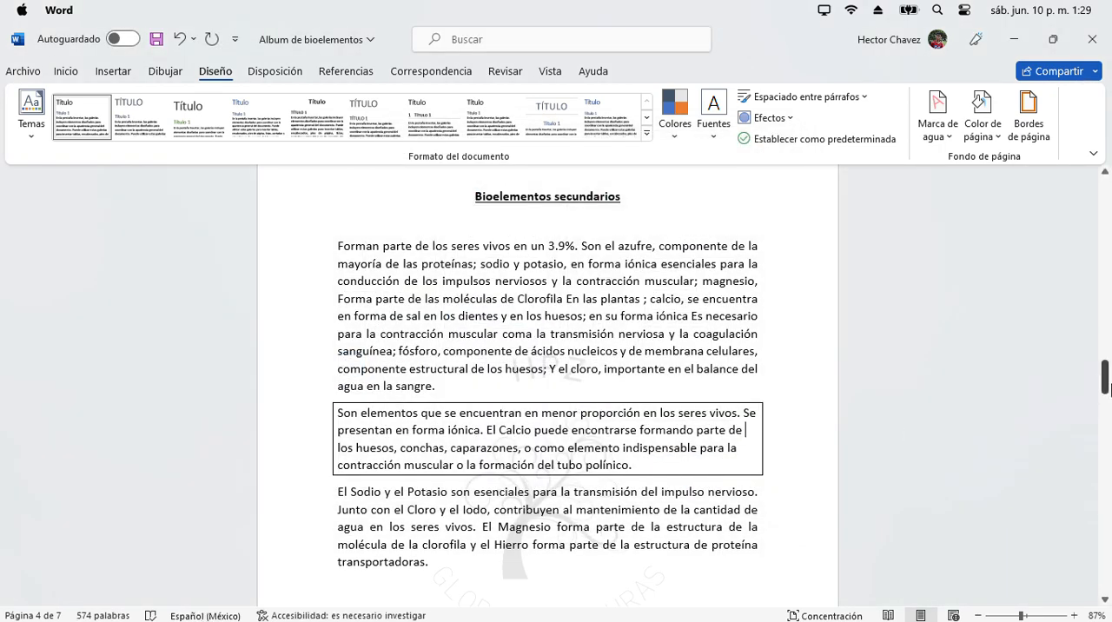
left_click_drag(1106, 387, 1107, 373)
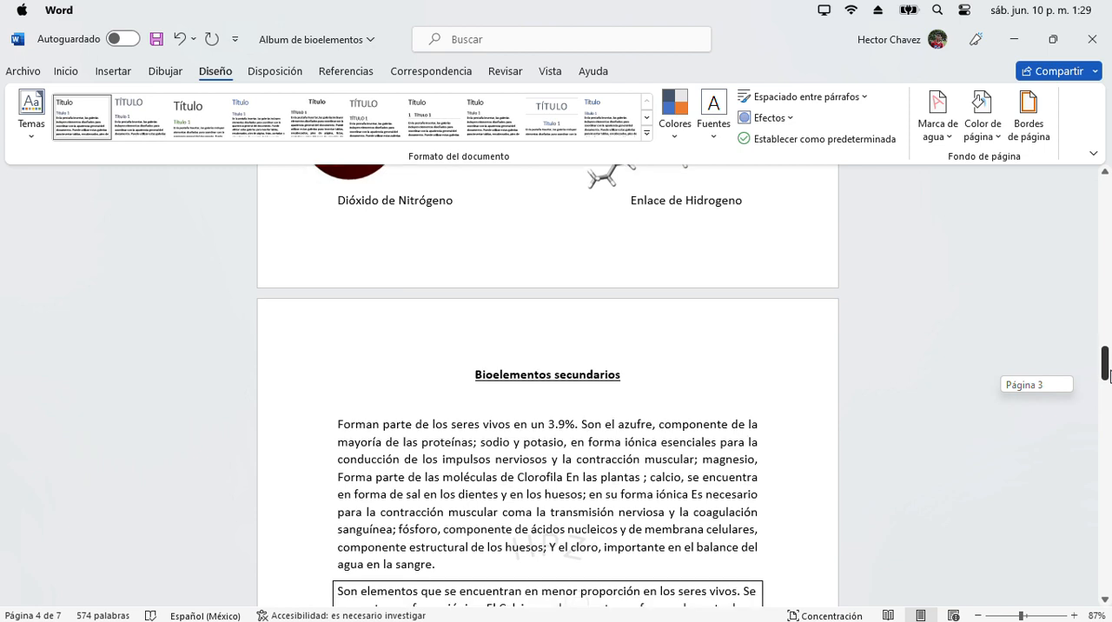
- Add a Cuadro page border with a double-line style, 3 pto wide, to the whole document
left_click(1029, 130)
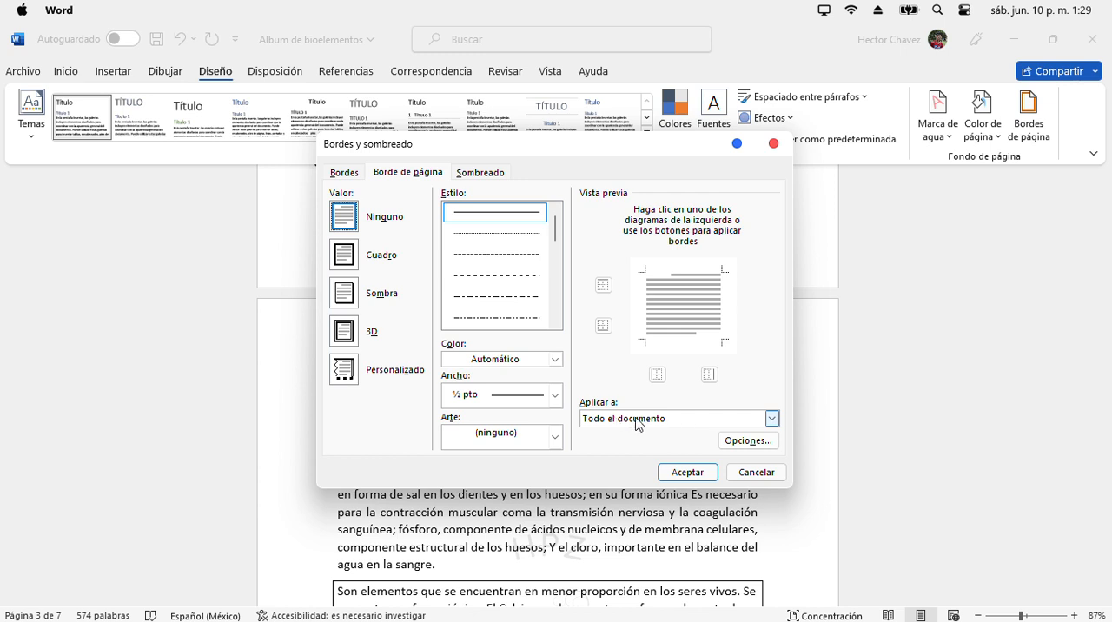
left_click_drag(557, 229, 558, 274)
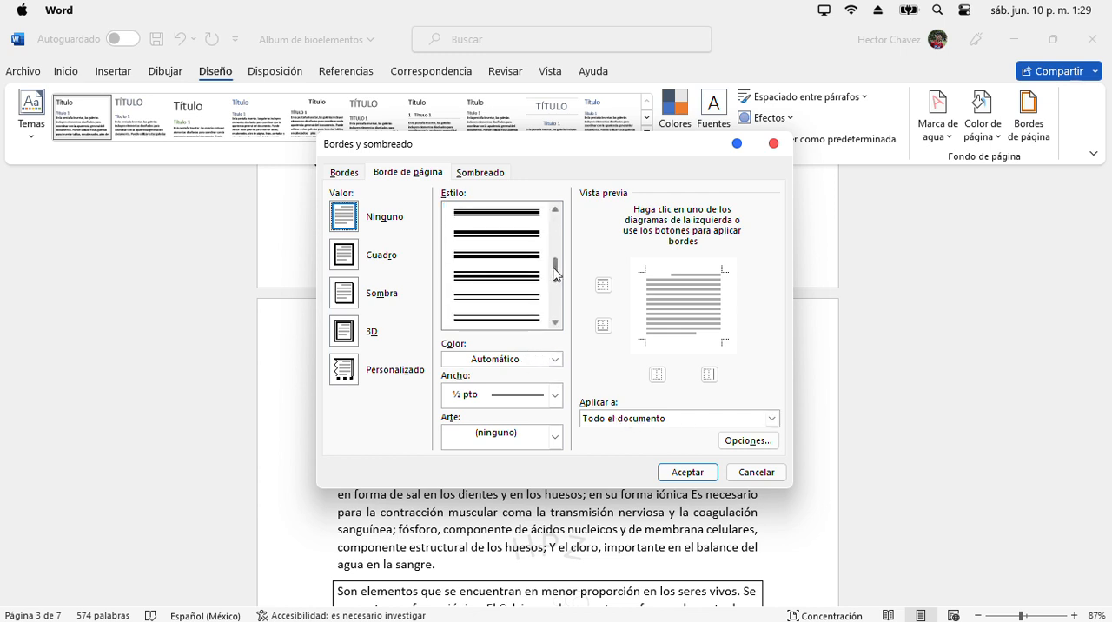
left_click(526, 318)
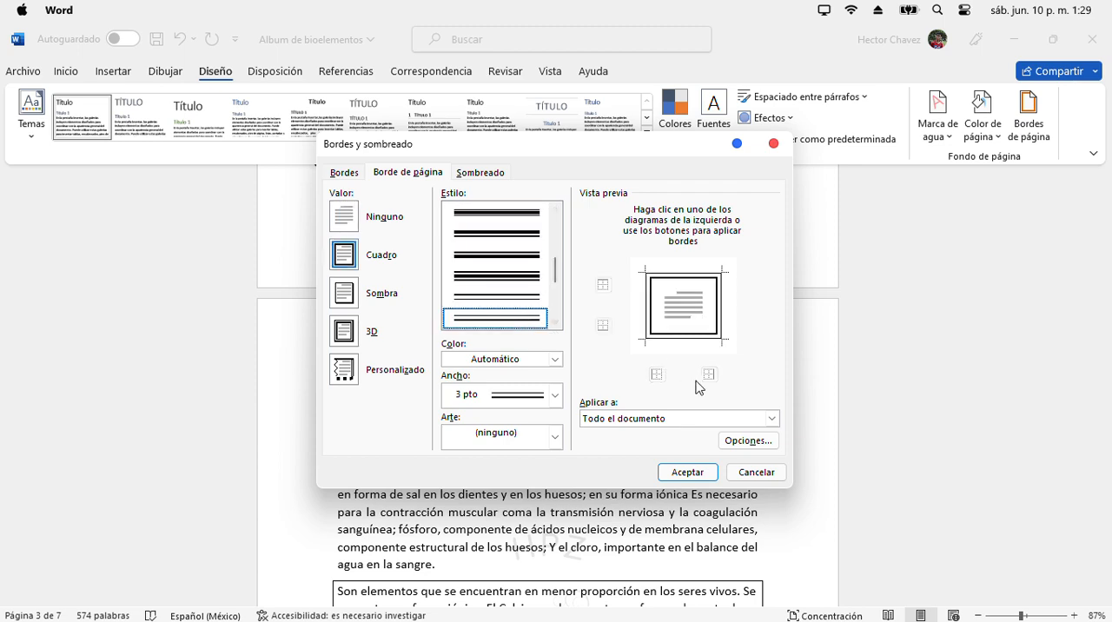
left_click(687, 473)
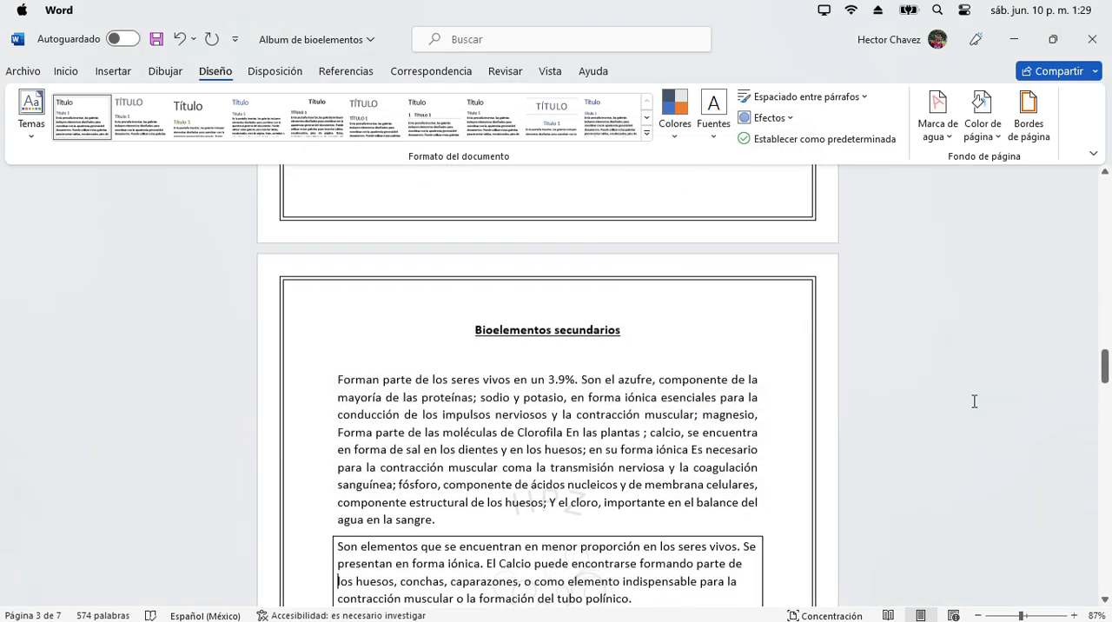
- Justify the three text paragraphs under the Bioelementos secundarios heading
mouse_move(1107, 381)
left_mouse_down()
mouse_move(1107, 403)
mouse_move(1107, 383)
left_mouse_up()
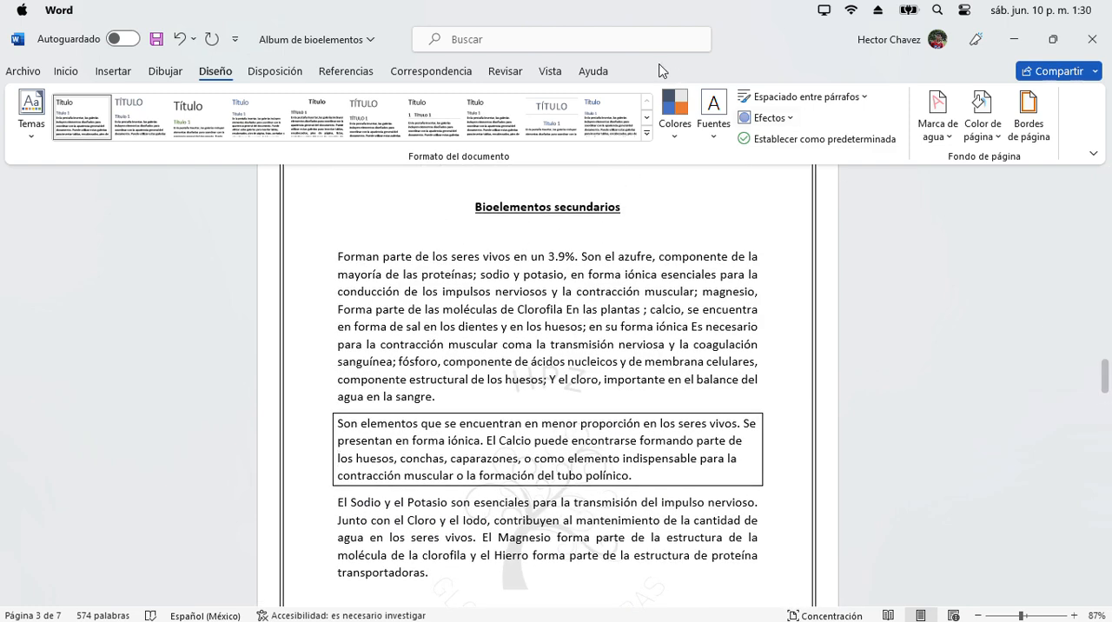
left_click(113, 72)
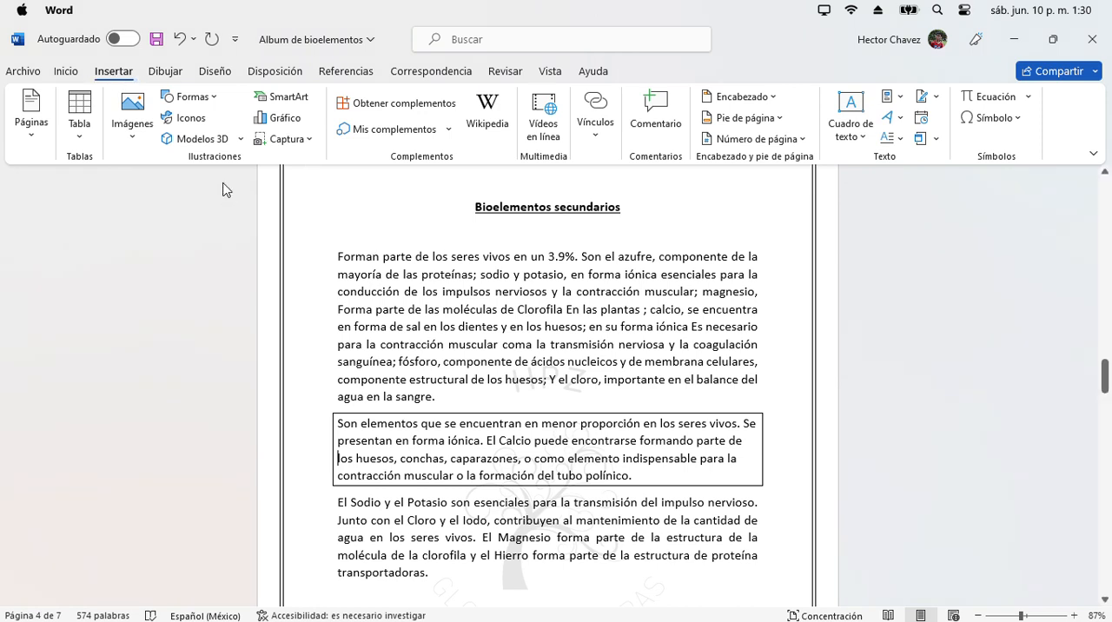
left_click(66, 72)
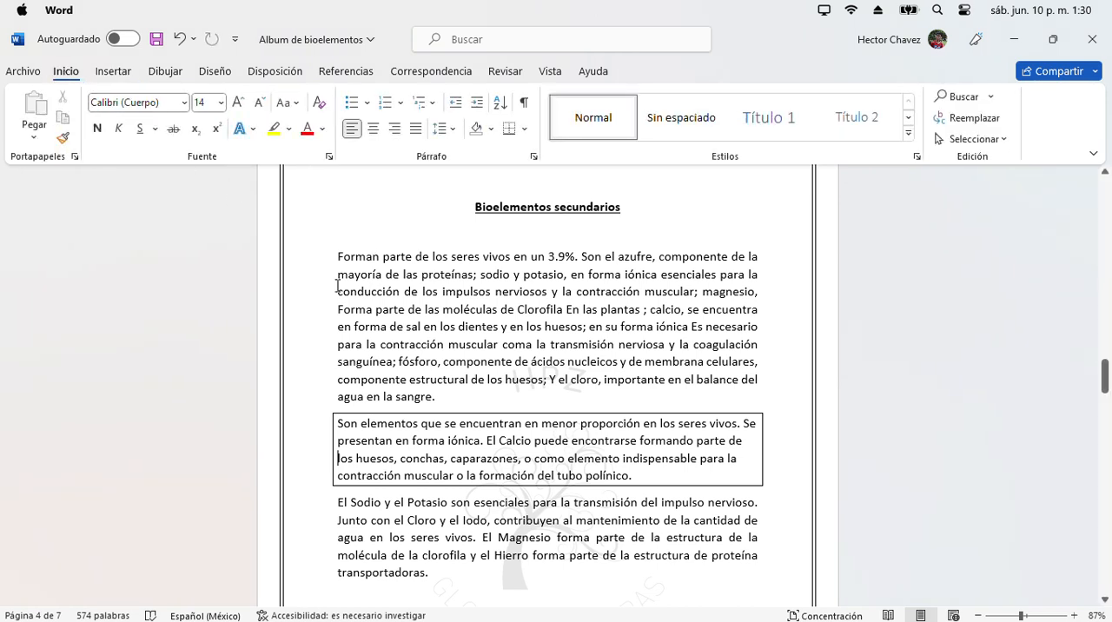
left_click_drag(329, 258, 659, 572)
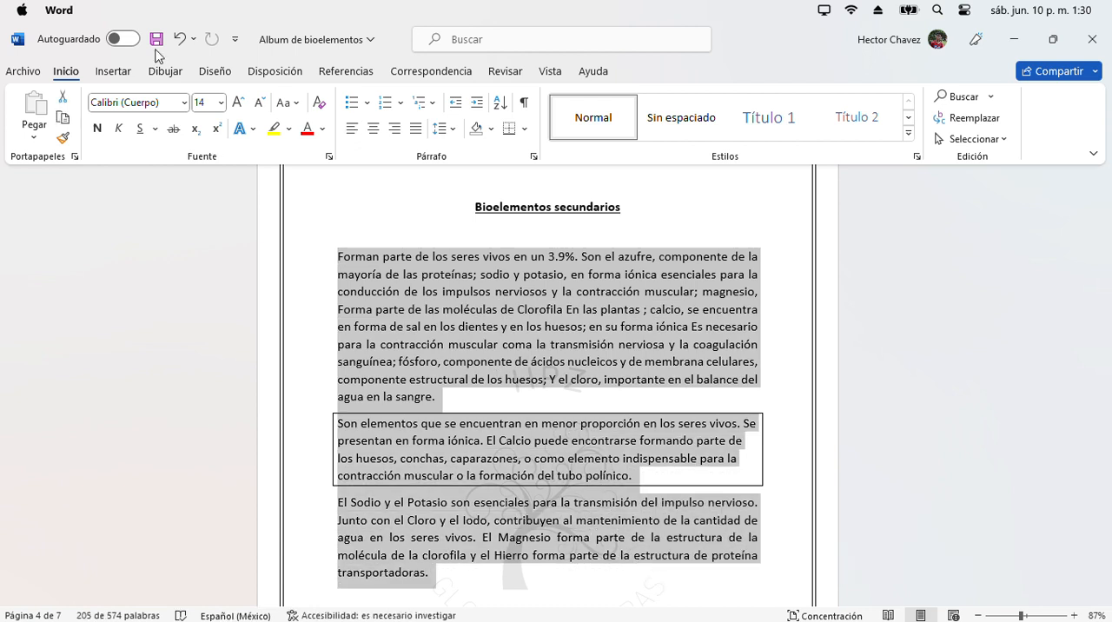
left_click(416, 130)
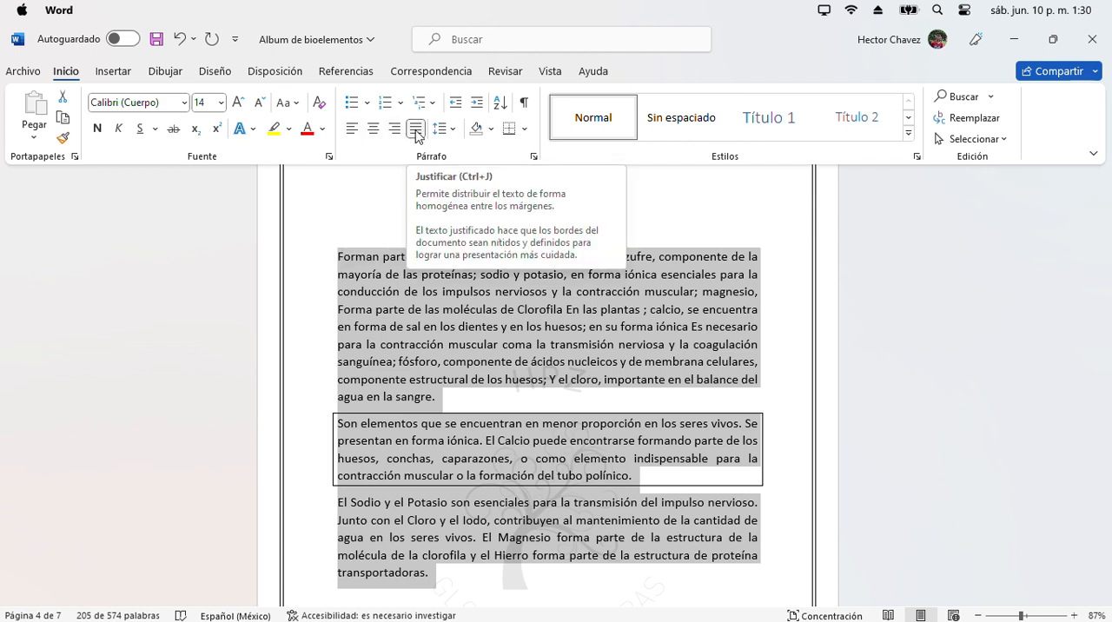
left_click(680, 224)
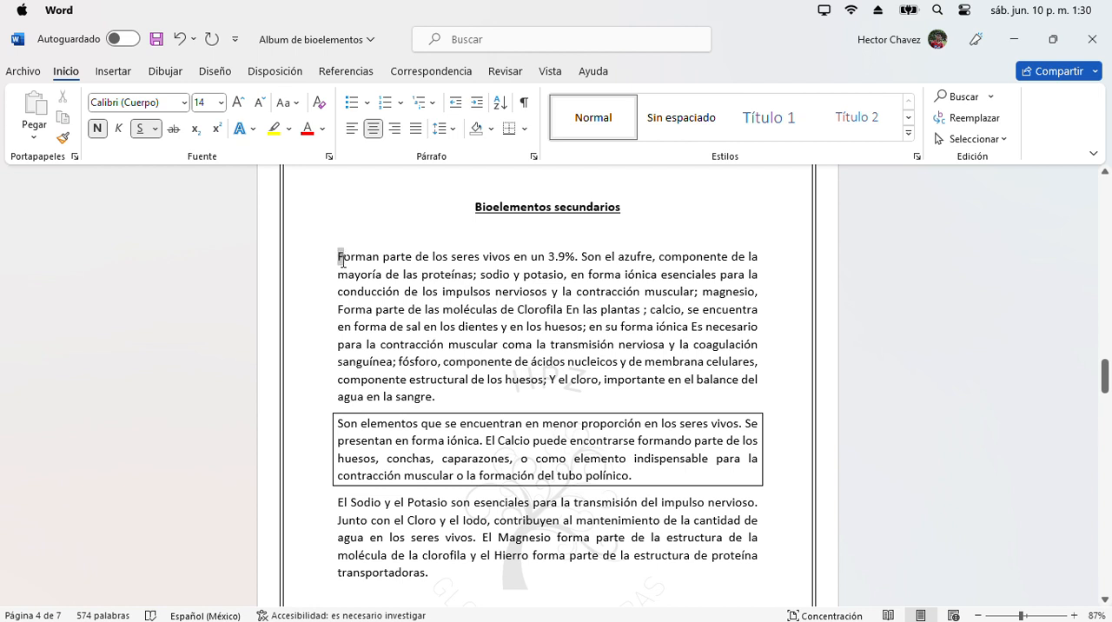
left_click_drag(342, 260, 381, 265)
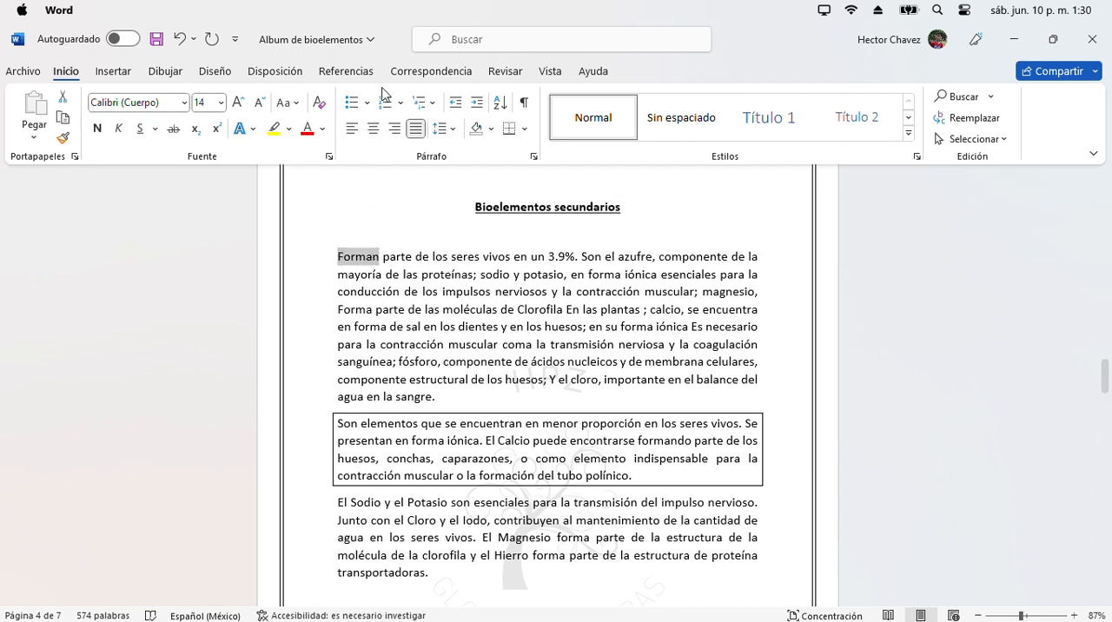
left_click(216, 71)
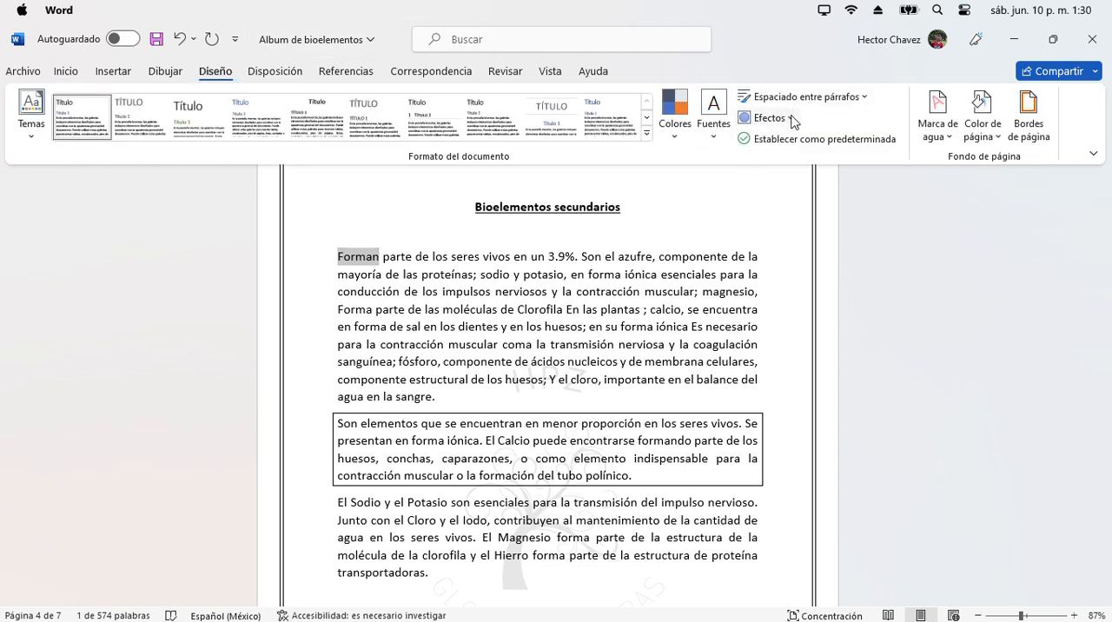
left_click(131, 79)
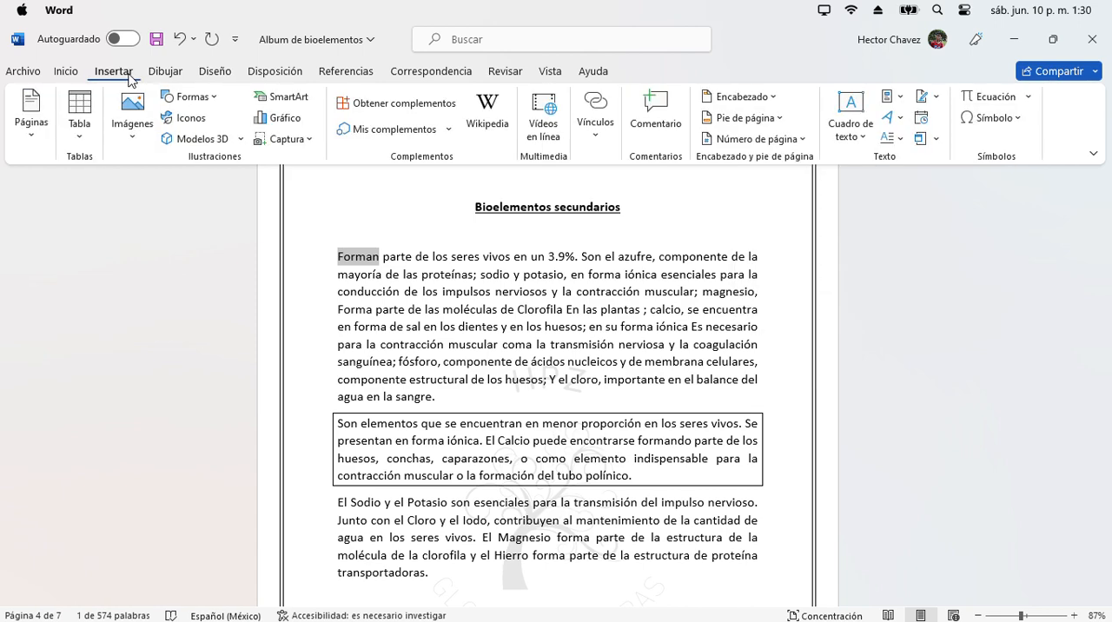
left_click(899, 122)
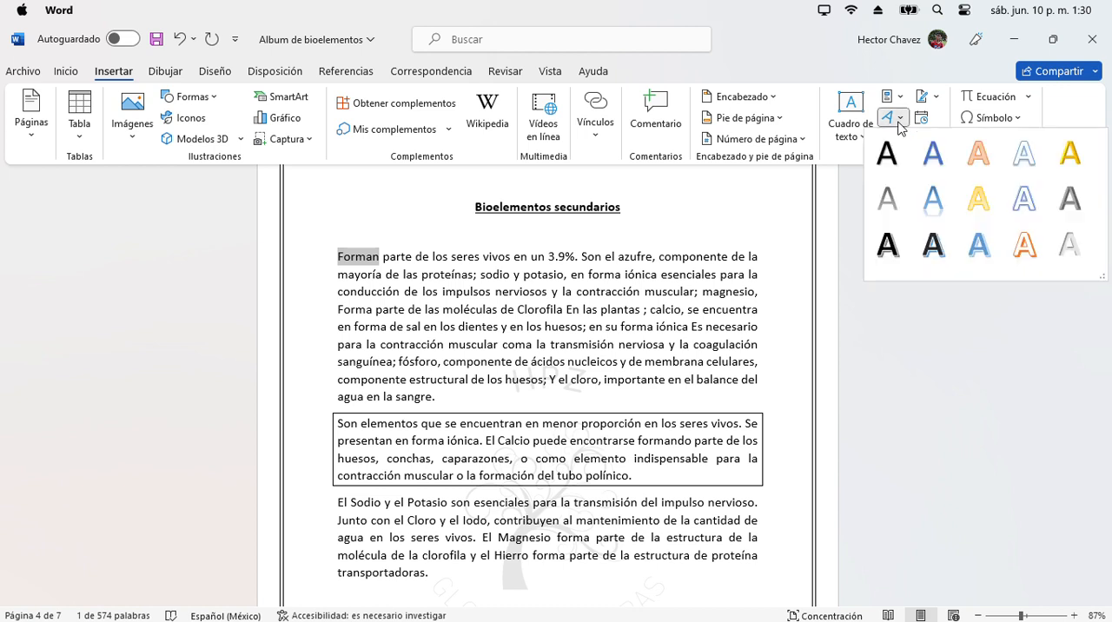
left_click(844, 128)
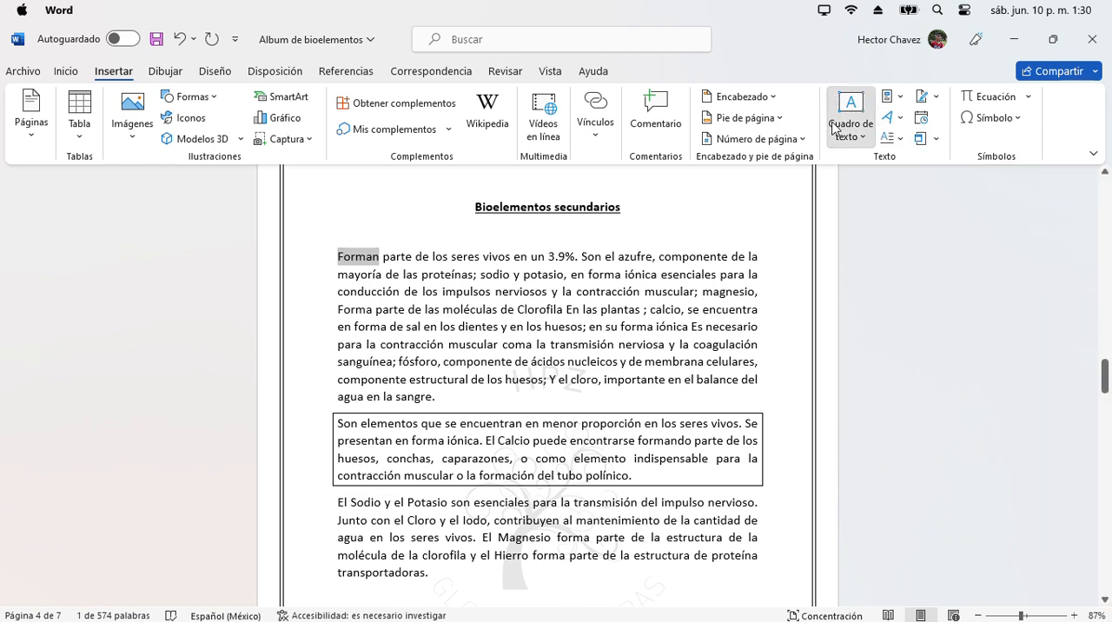
left_click(895, 139)
left_click(895, 140)
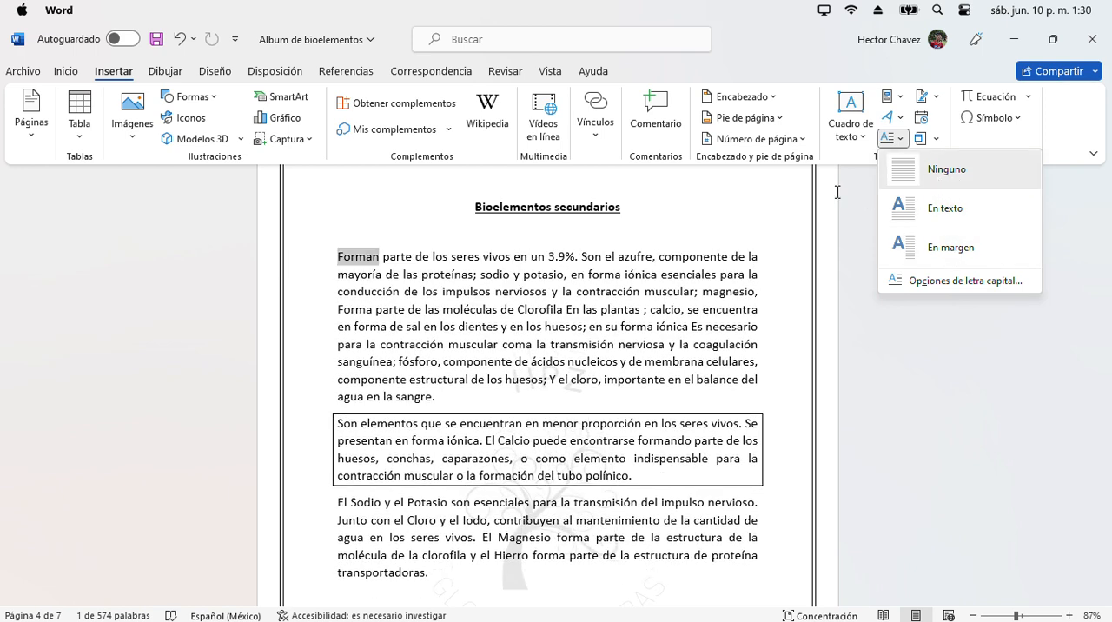
left_click(382, 232)
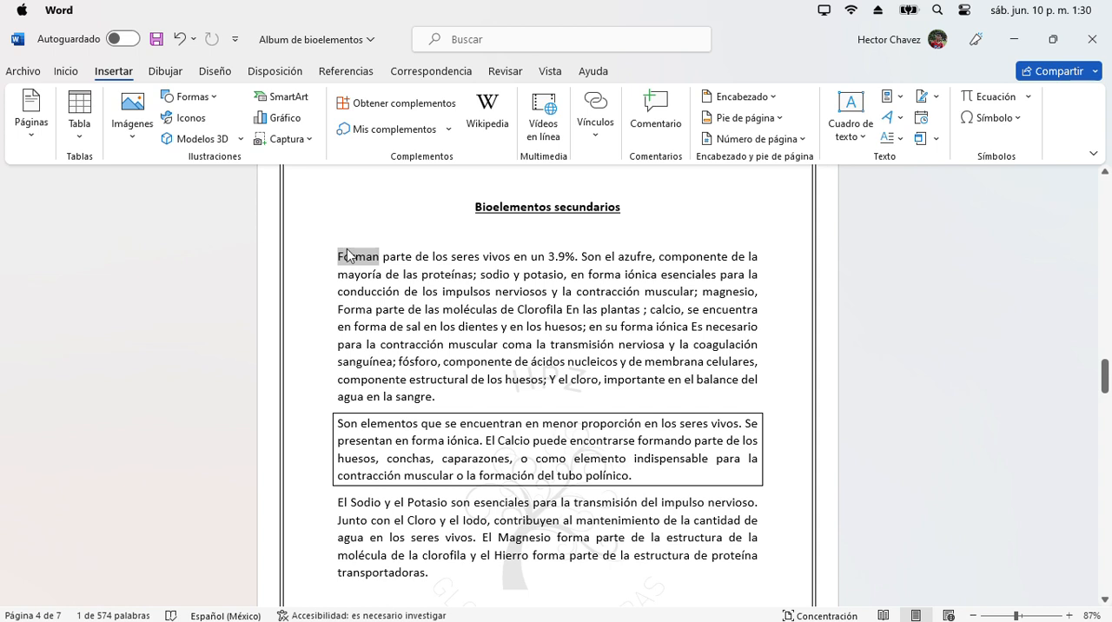
- Give the first letter of the "Forman parte" paragraph an En texto drop cap spanning 2 lines, with increased distance from the text
left_click(335, 261)
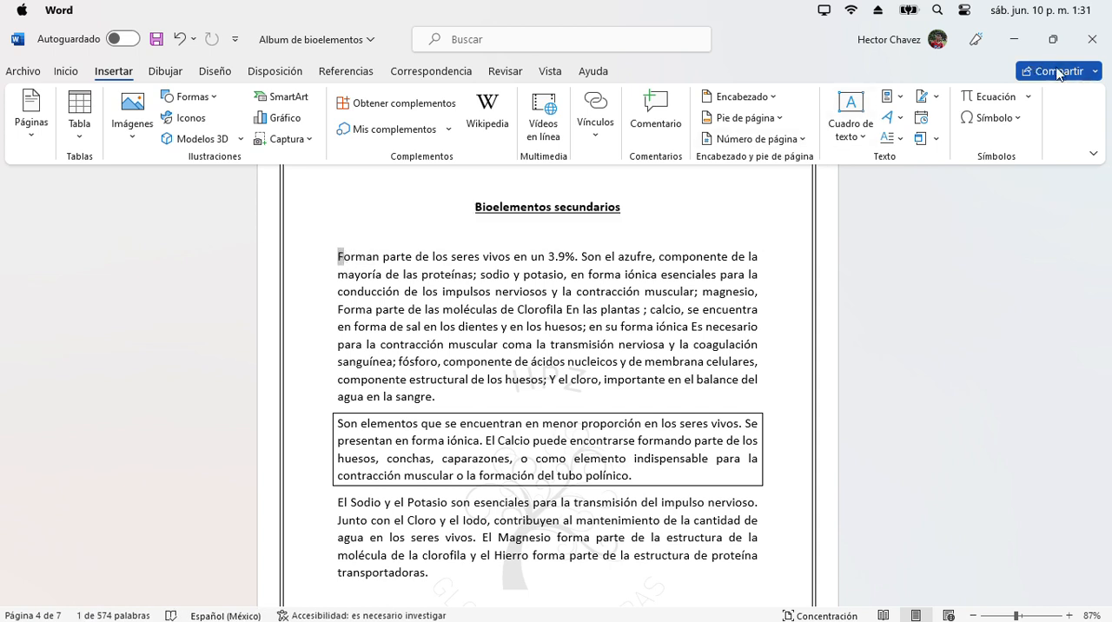
left_click(890, 138)
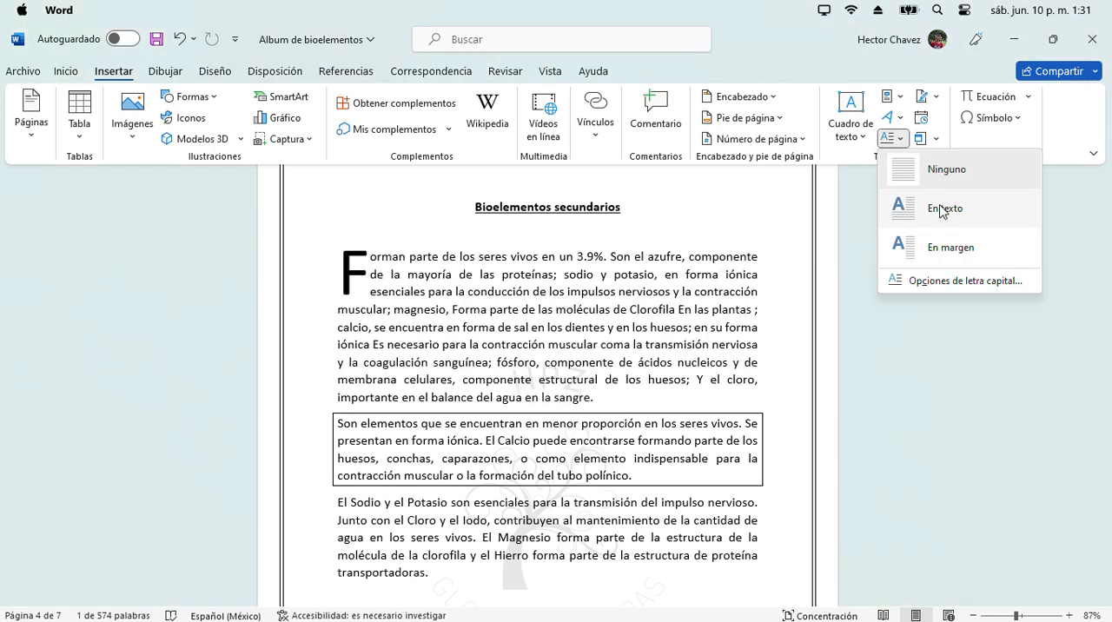
left_click(956, 280)
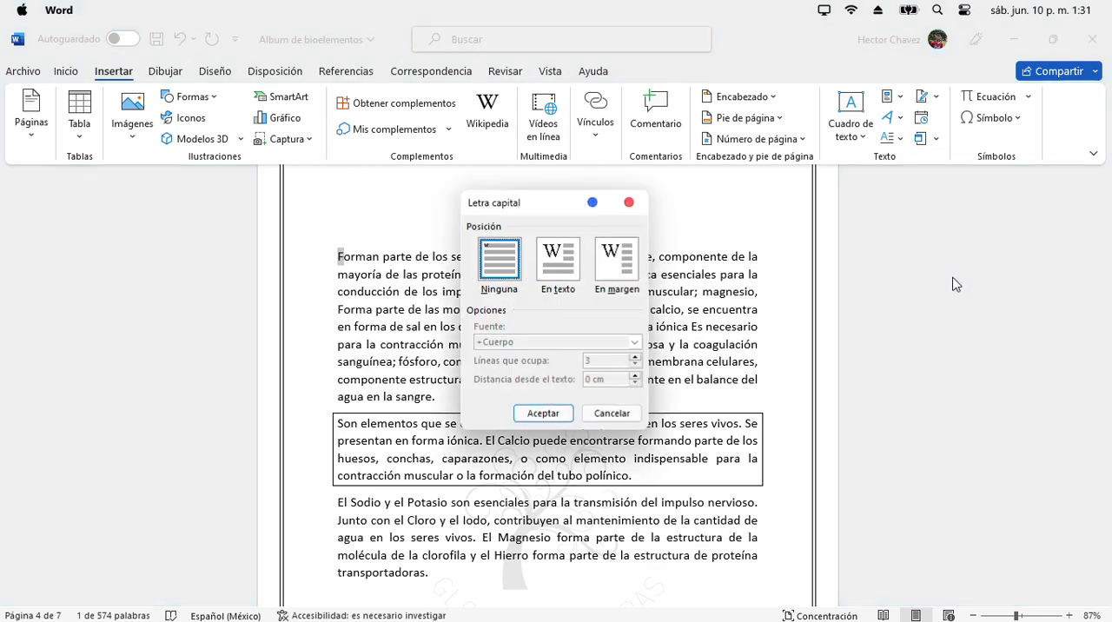
left_click(551, 266)
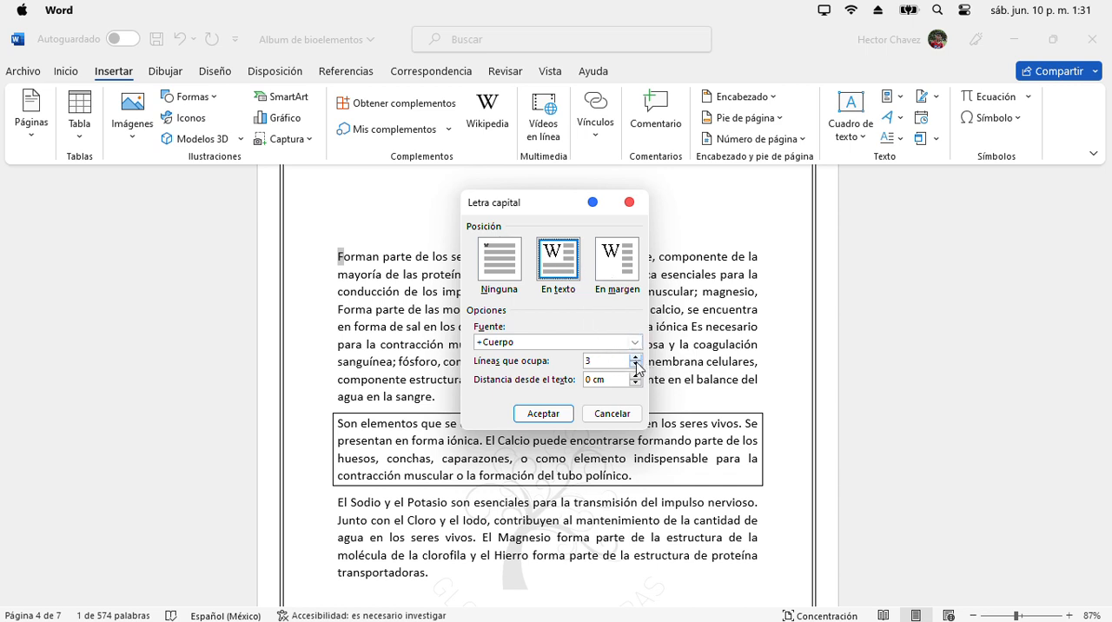
left_click(637, 357)
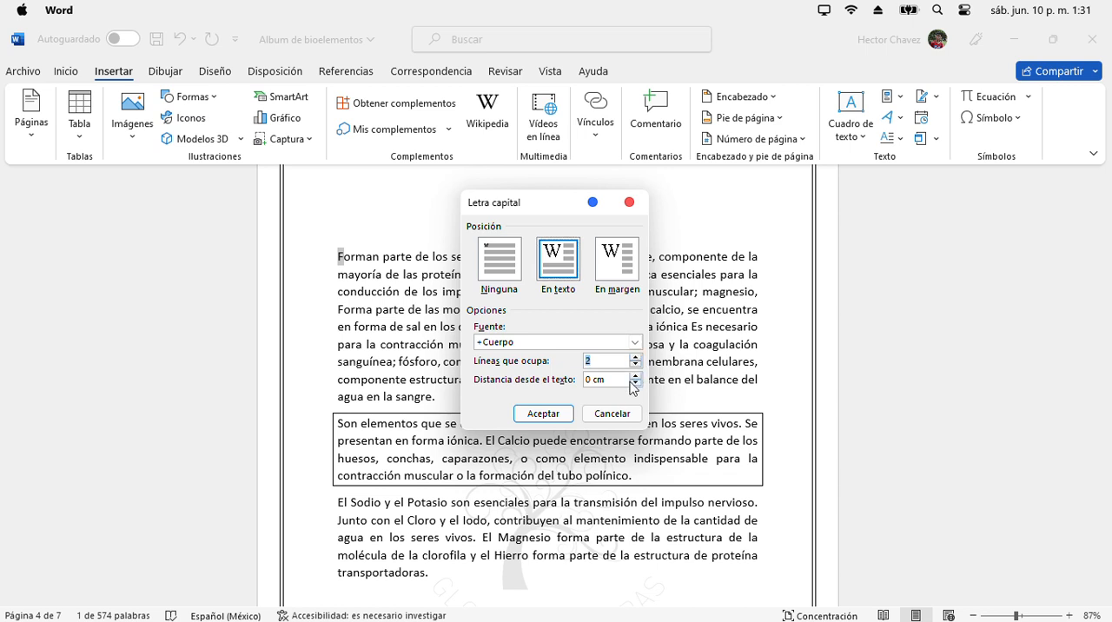
left_click(636, 378)
left_click(544, 413)
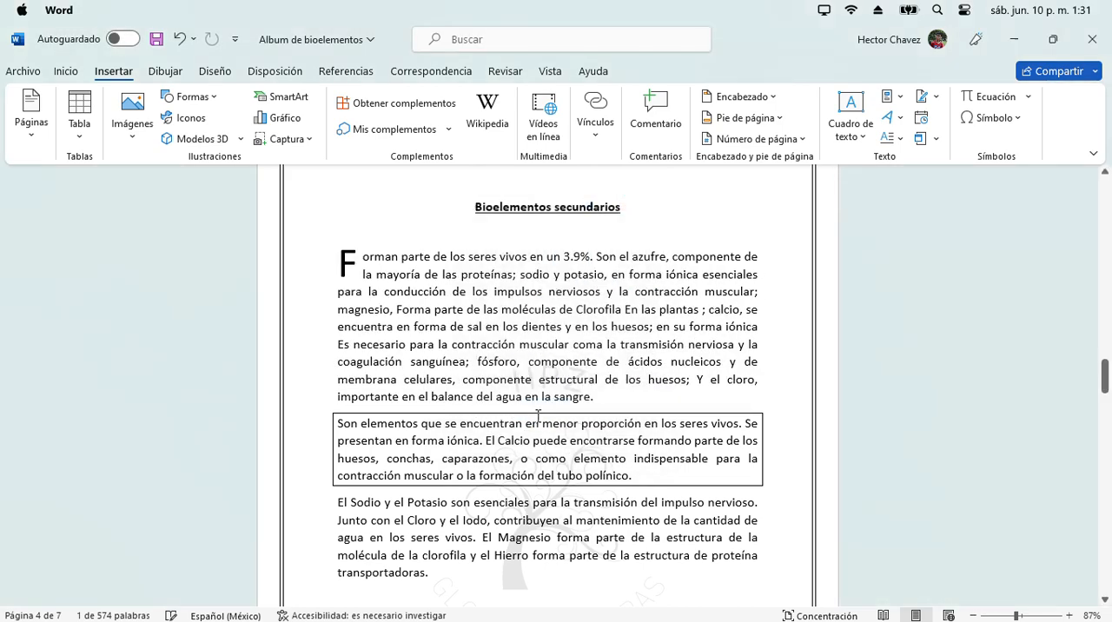
left_click(887, 398)
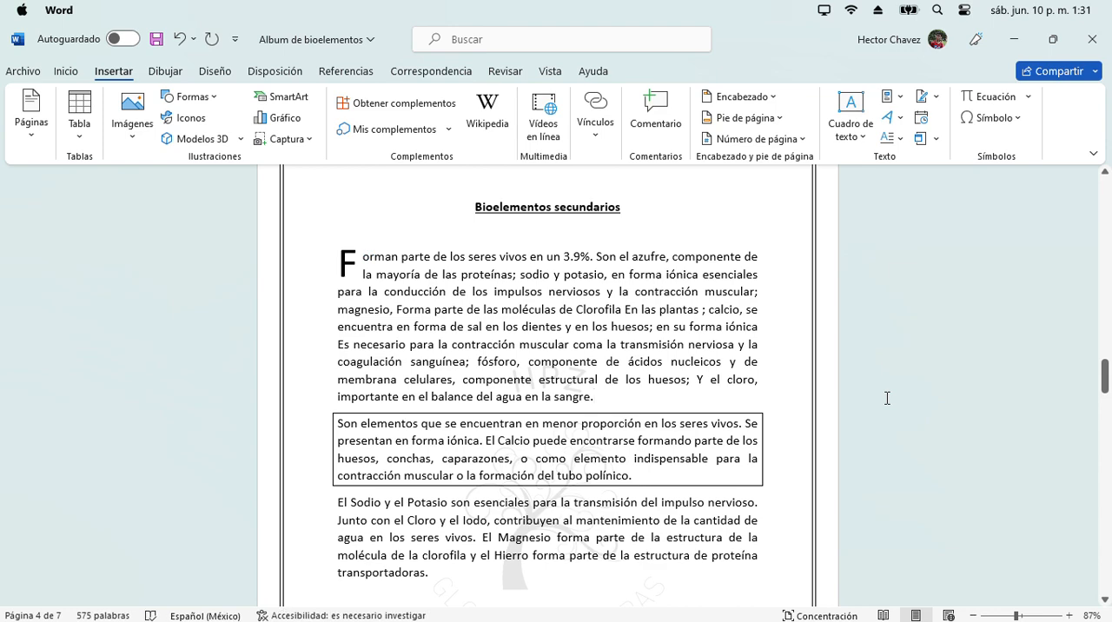
mouse_move(1105, 374)
left_mouse_down()
mouse_move(1107, 421)
mouse_move(1107, 372)
mouse_move(1107, 383)
left_mouse_up()
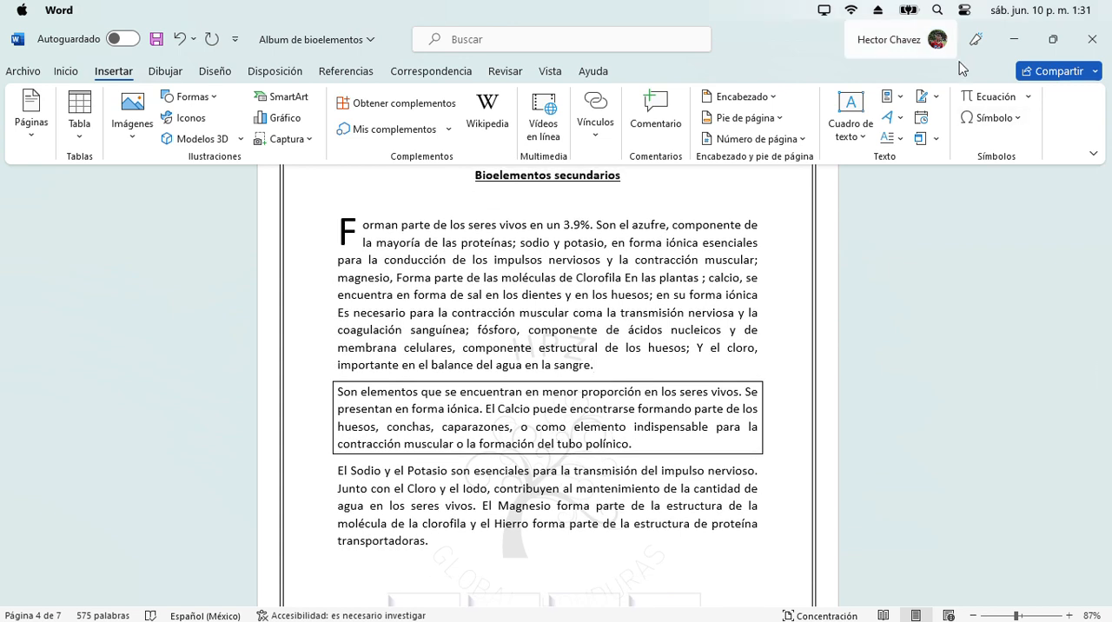